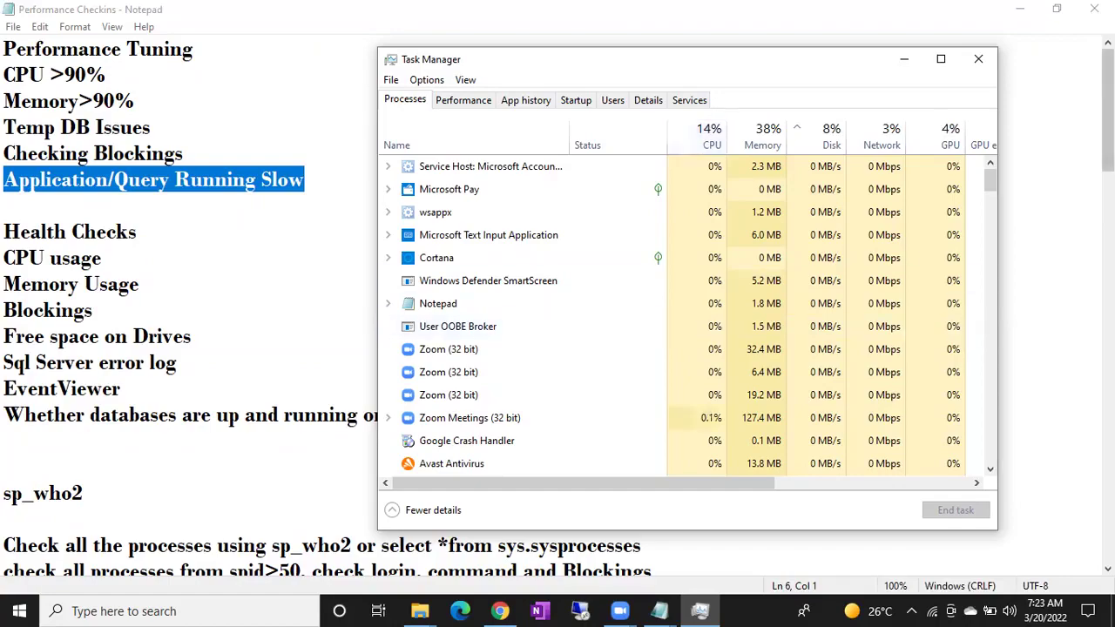
From the refreshed desktop, launch Oracle VM VirtualBox as administrator and dismiss its new-version notice.
key("super+d")
right_click(781, 446)
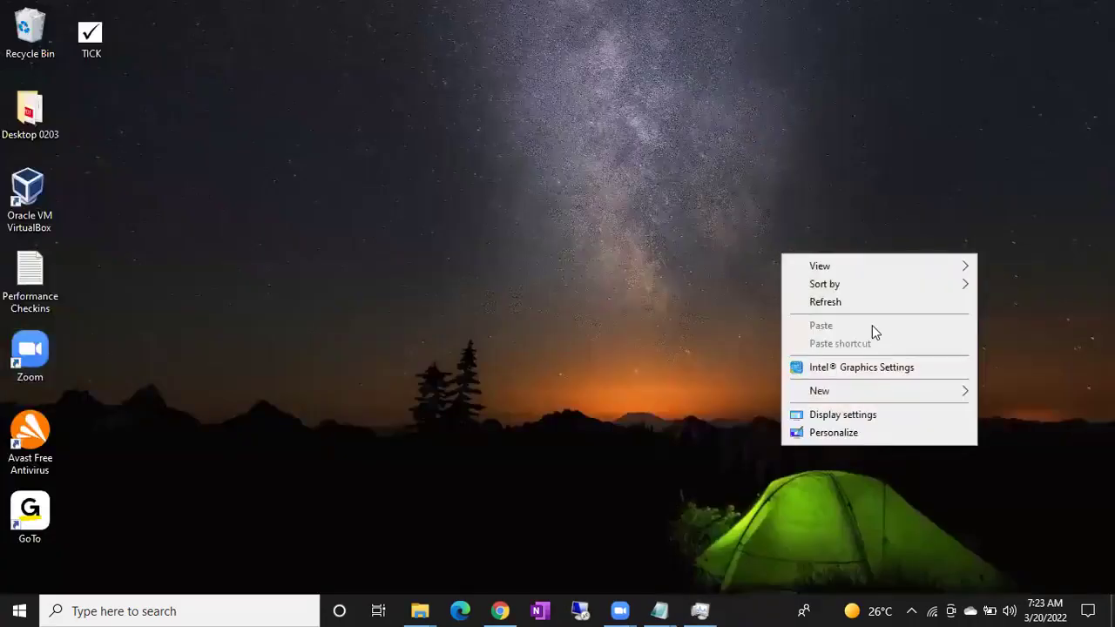
left_click(855, 297)
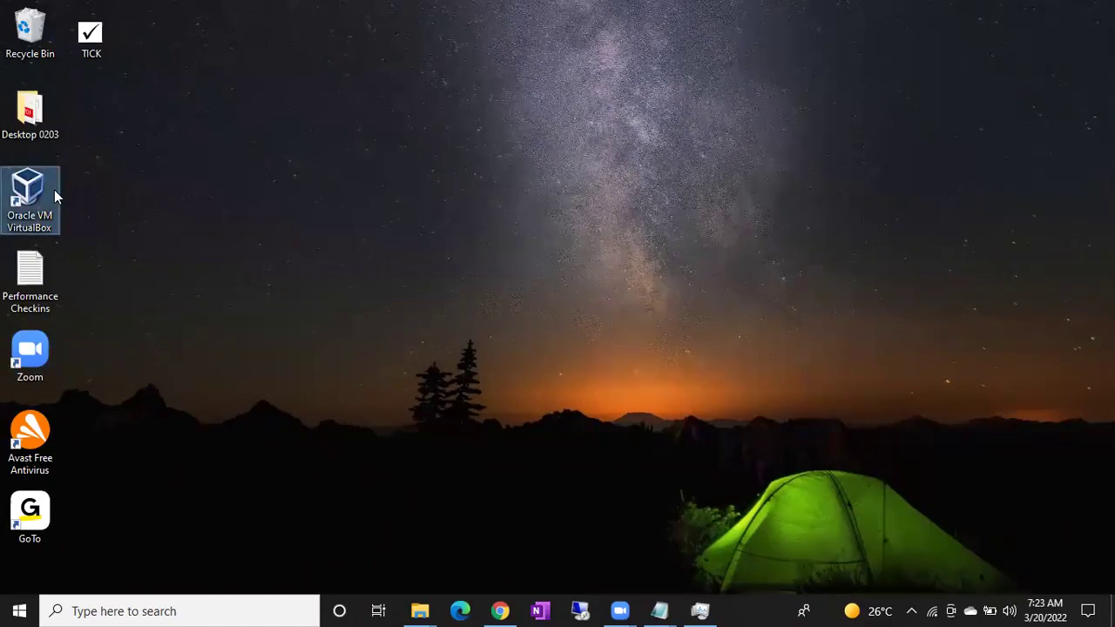
right_click(54, 192)
mouse_move(129, 364)
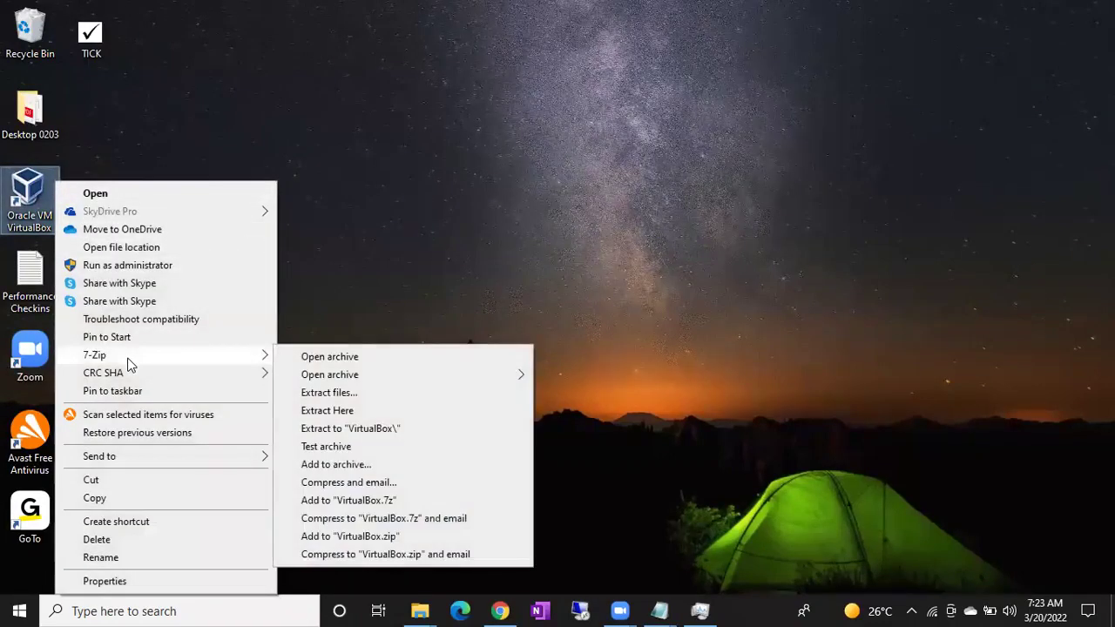
left_click(130, 265)
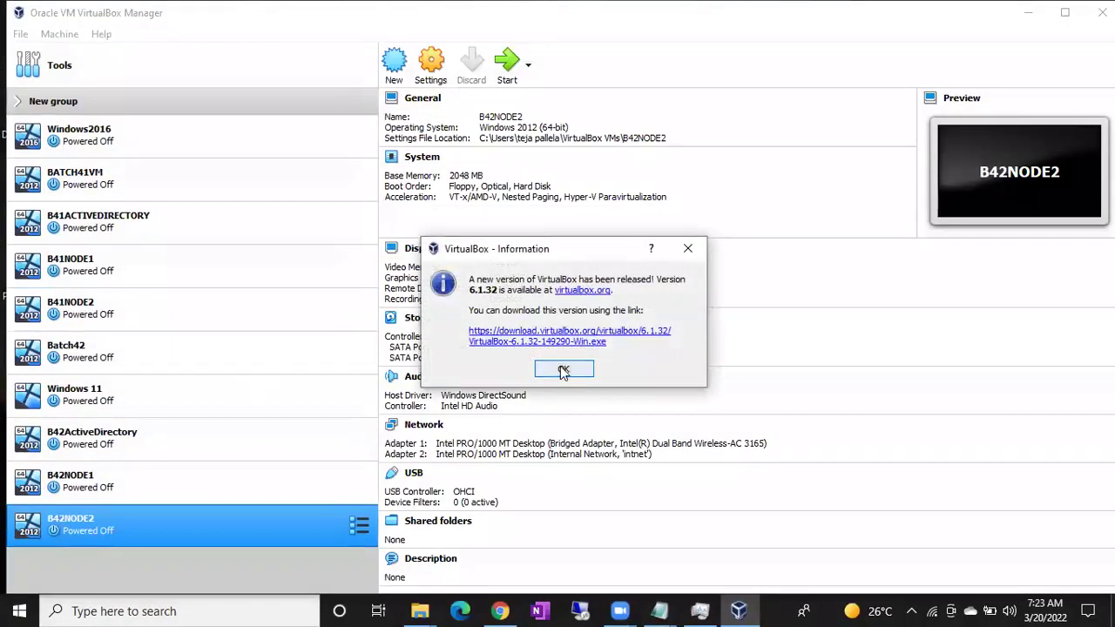
left_click(564, 369)
Start the B42ActiveDirectory virtual machine and close the keyboard capture and mouse integration notices.
left_click(172, 423)
double_click(121, 437)
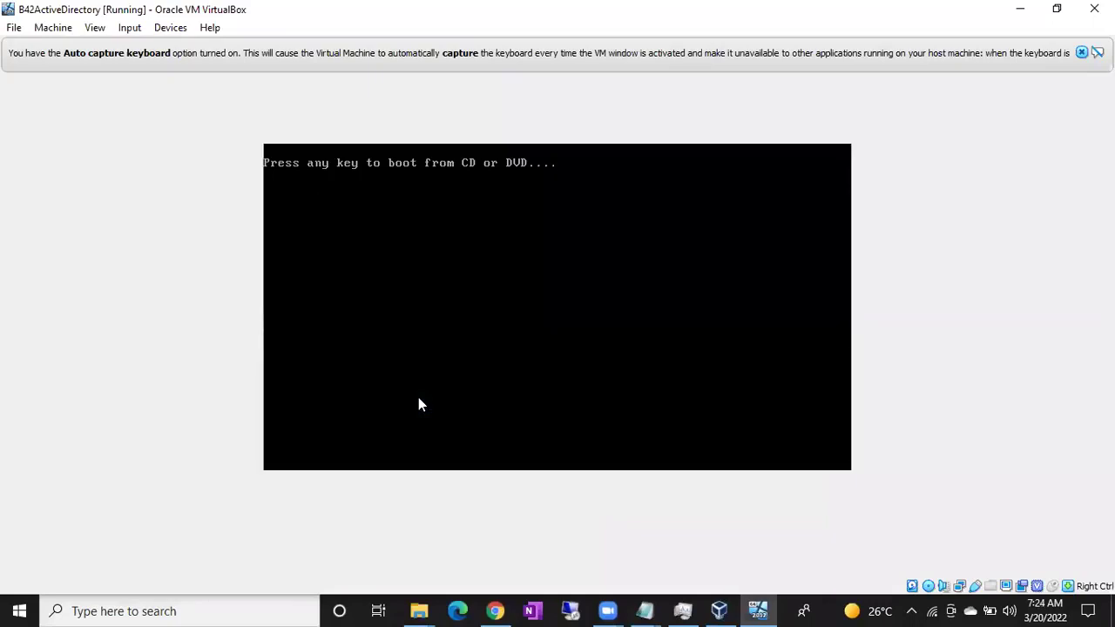
key("Return")
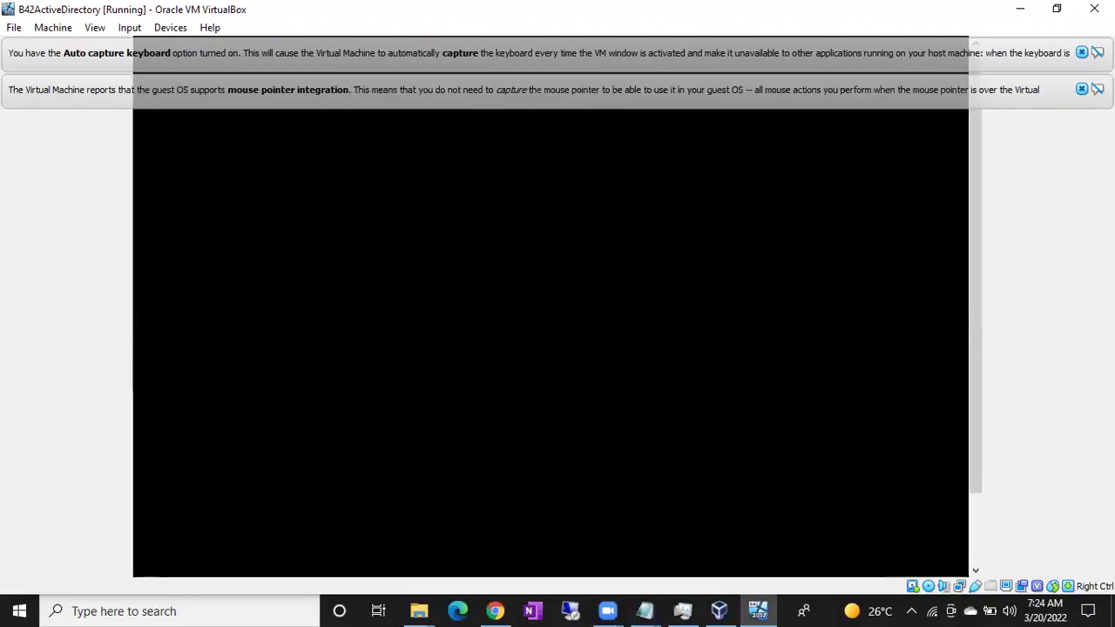
left_click(1082, 89)
left_click(1082, 54)
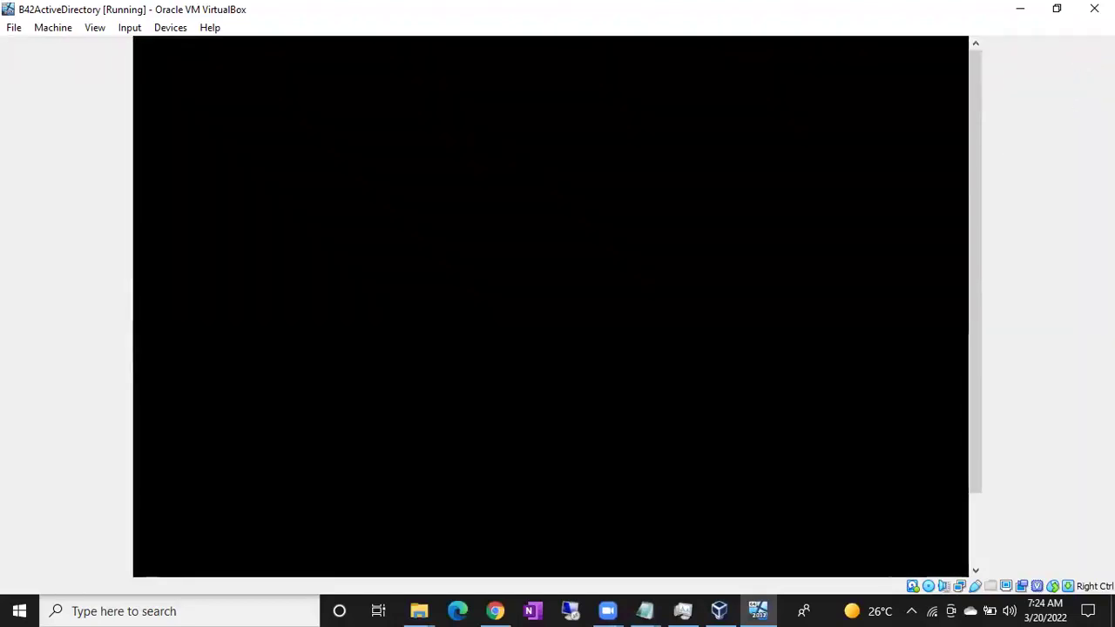
Switch to Task Manager, sort the processes by CPU usage with the highest first, and minimize it after checking.
left_click(683, 611)
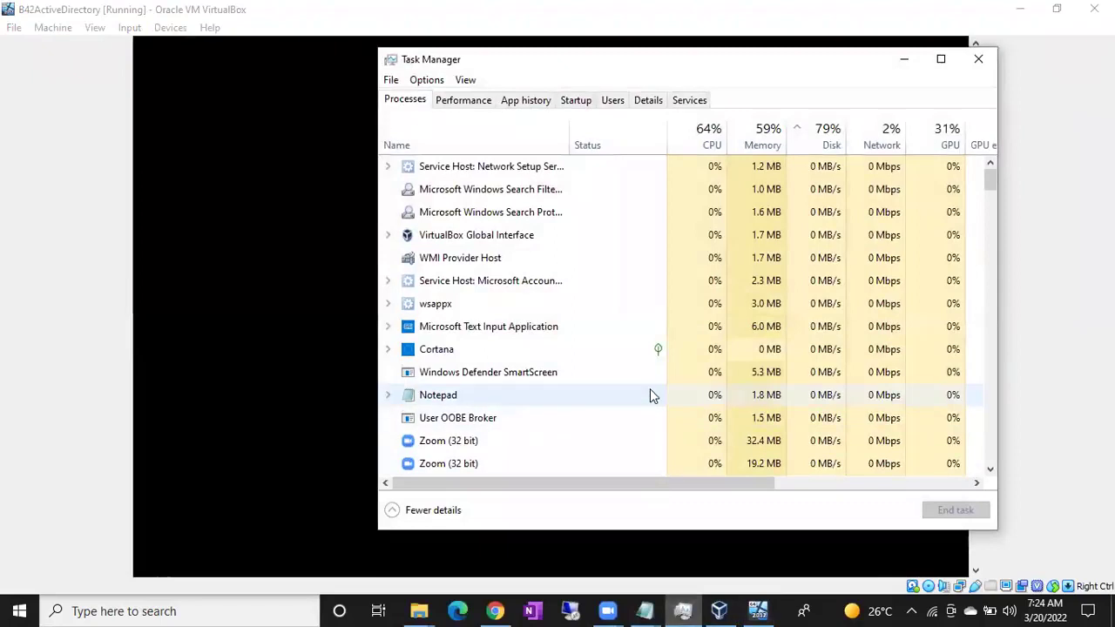
left_click(712, 143)
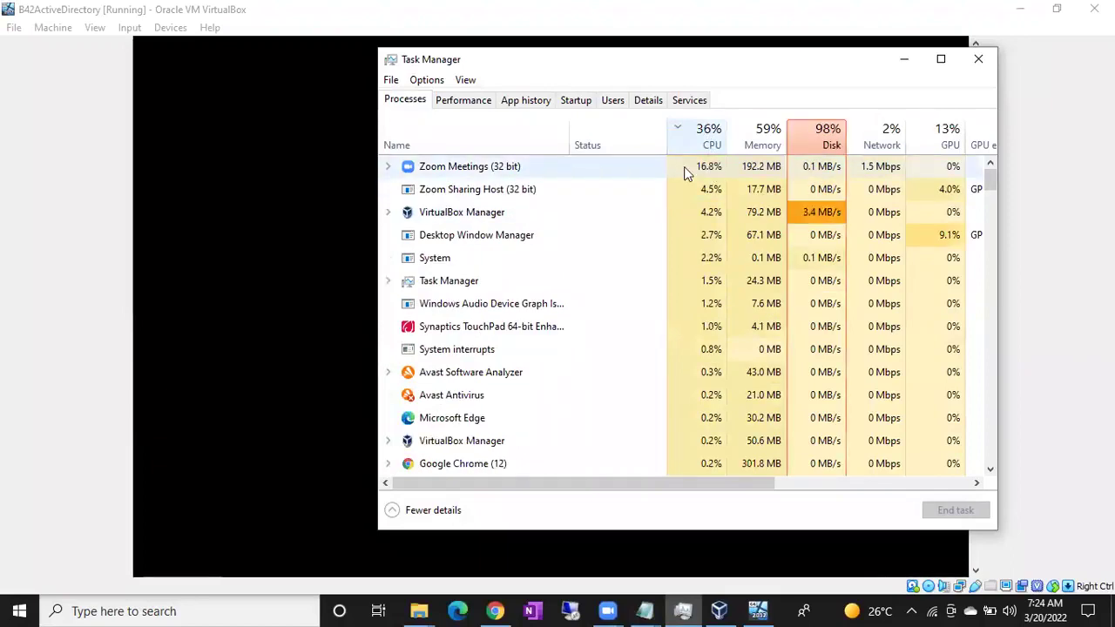
left_click(702, 141)
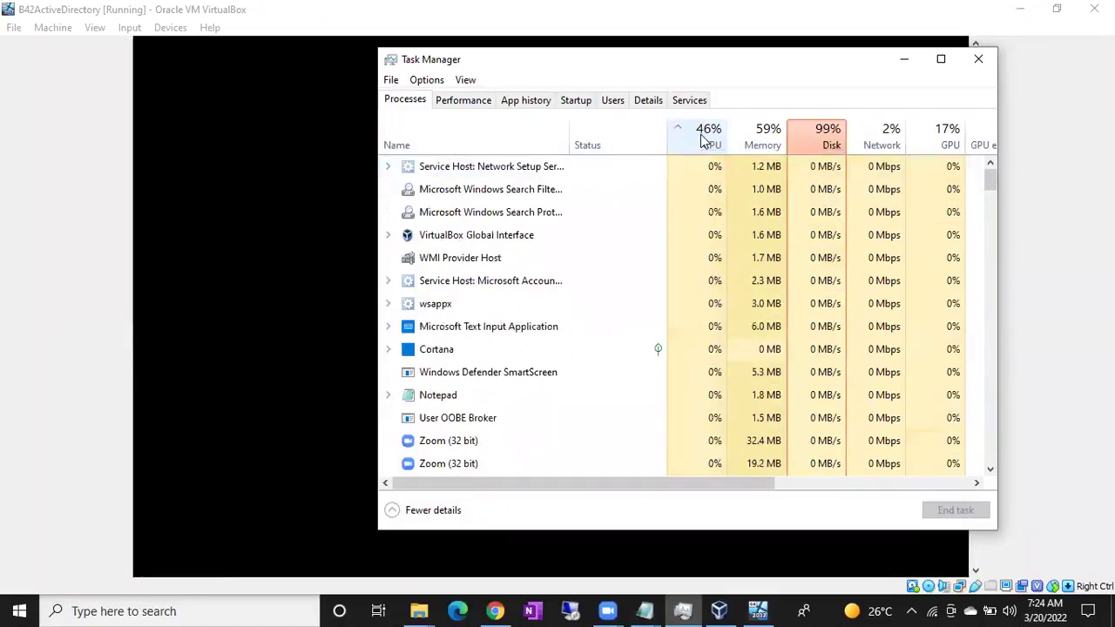
left_click(703, 141)
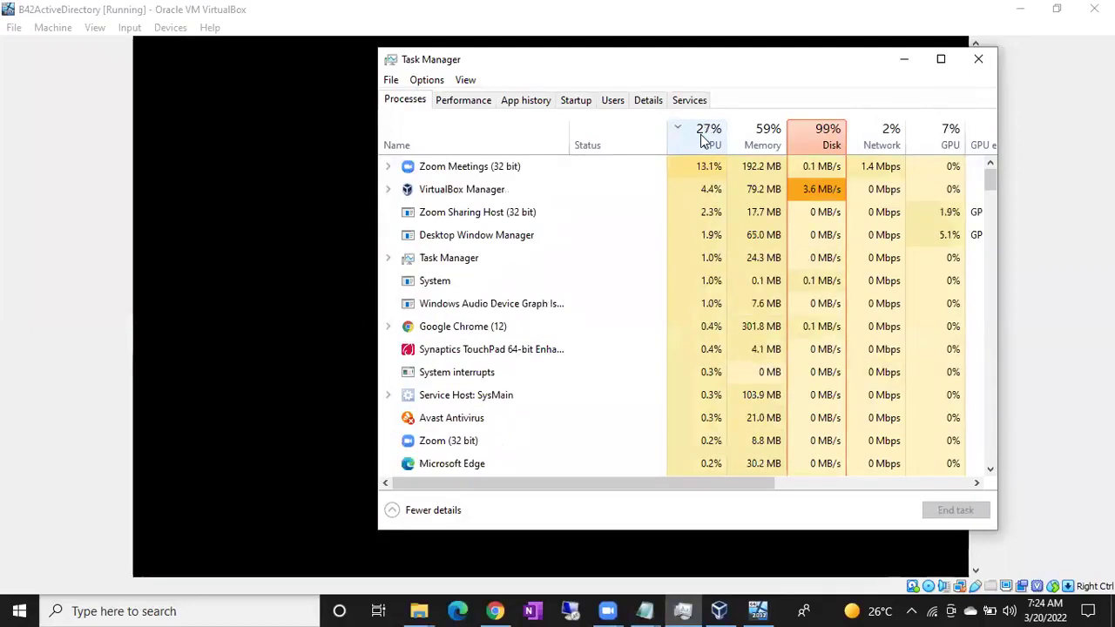
left_click(702, 142)
left_click(702, 141)
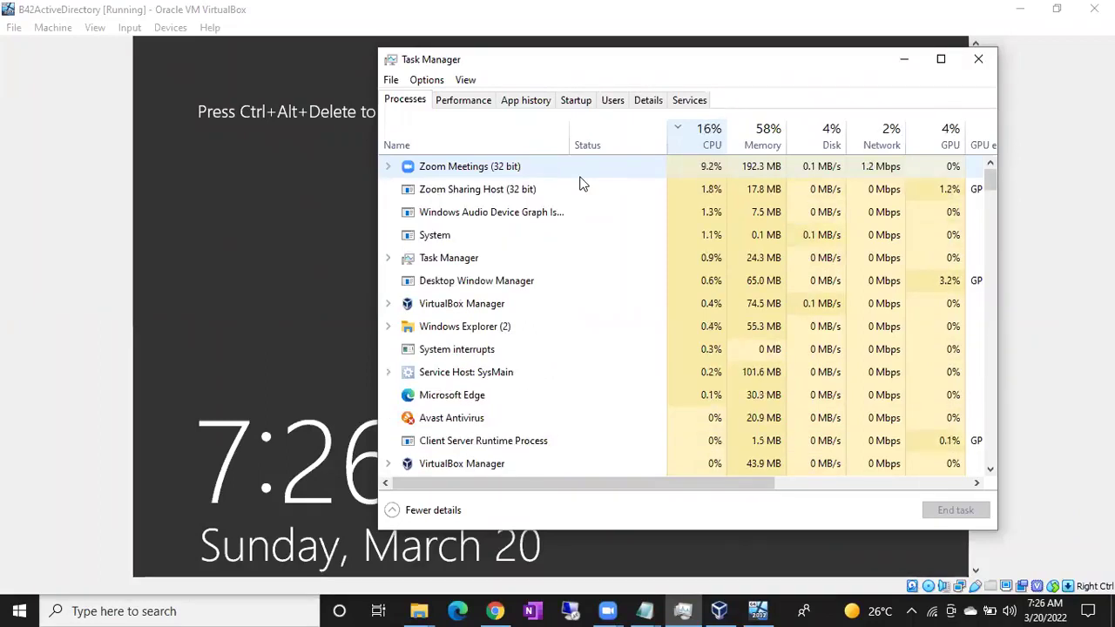
left_click(905, 61)
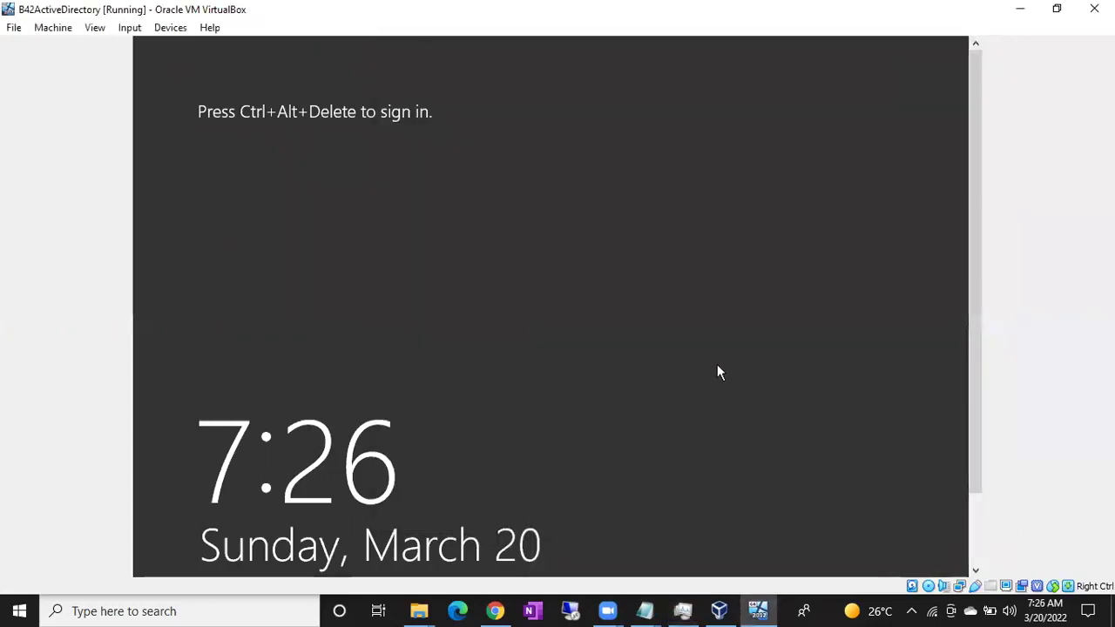
Start the B42NODE1 virtual machine from VirtualBox Manager and close its keyboard capture and mouse integration notices.
left_click(720, 611)
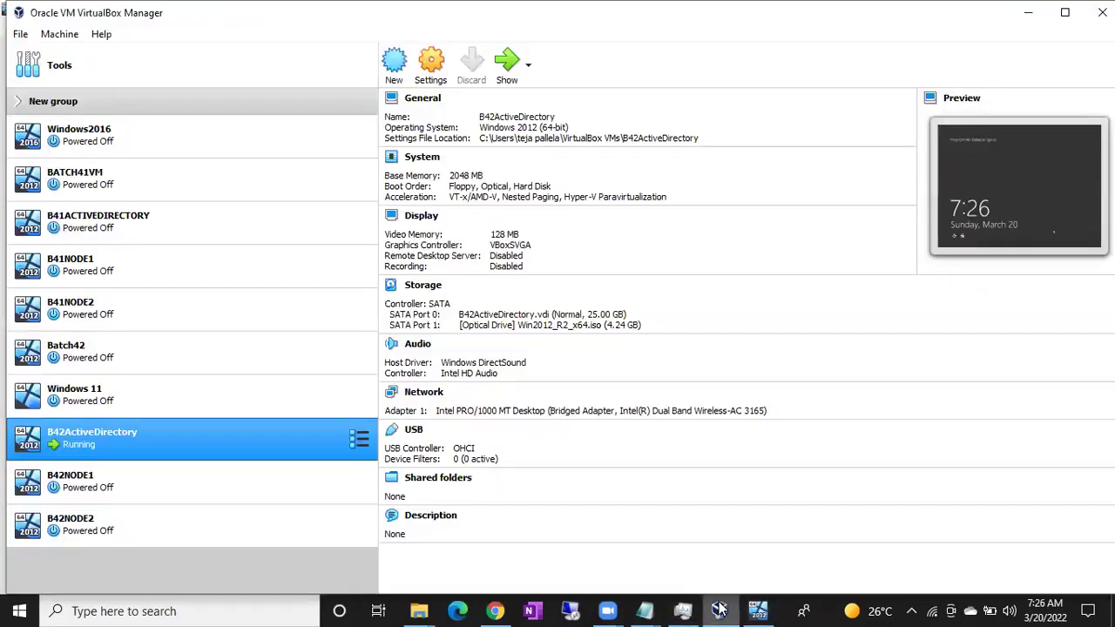
left_click(212, 490)
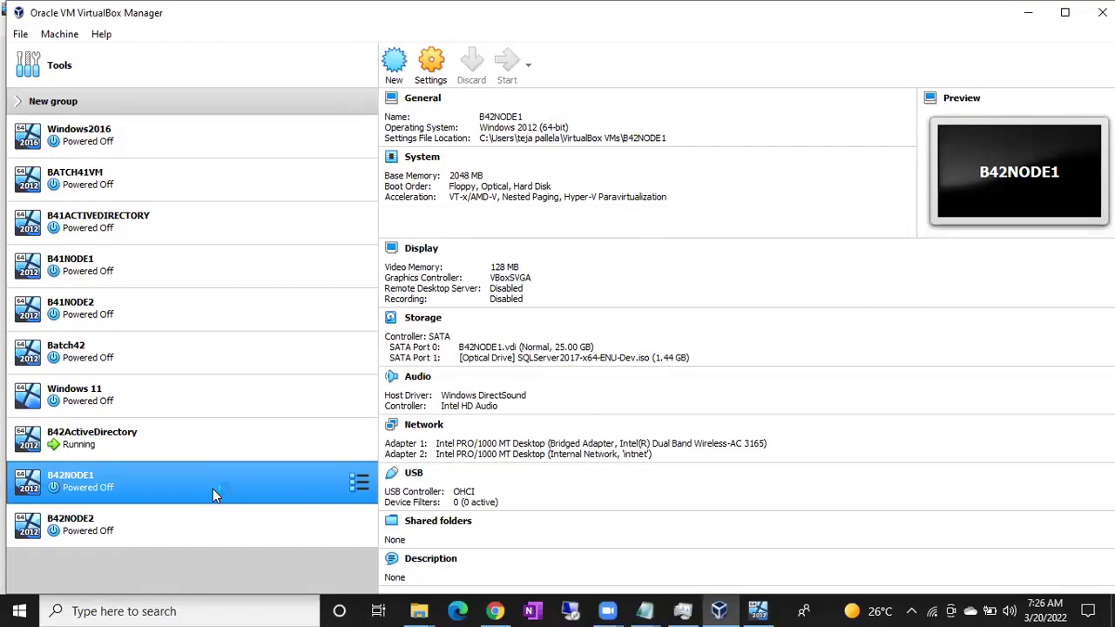
double_click(213, 488)
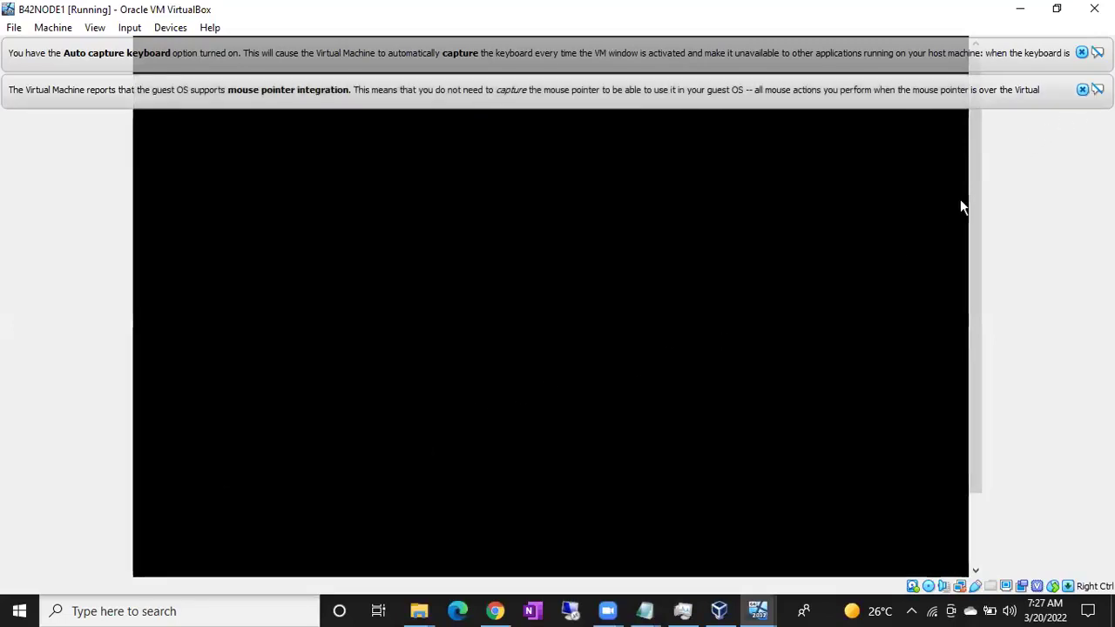
left_click(1081, 89)
left_click(1083, 53)
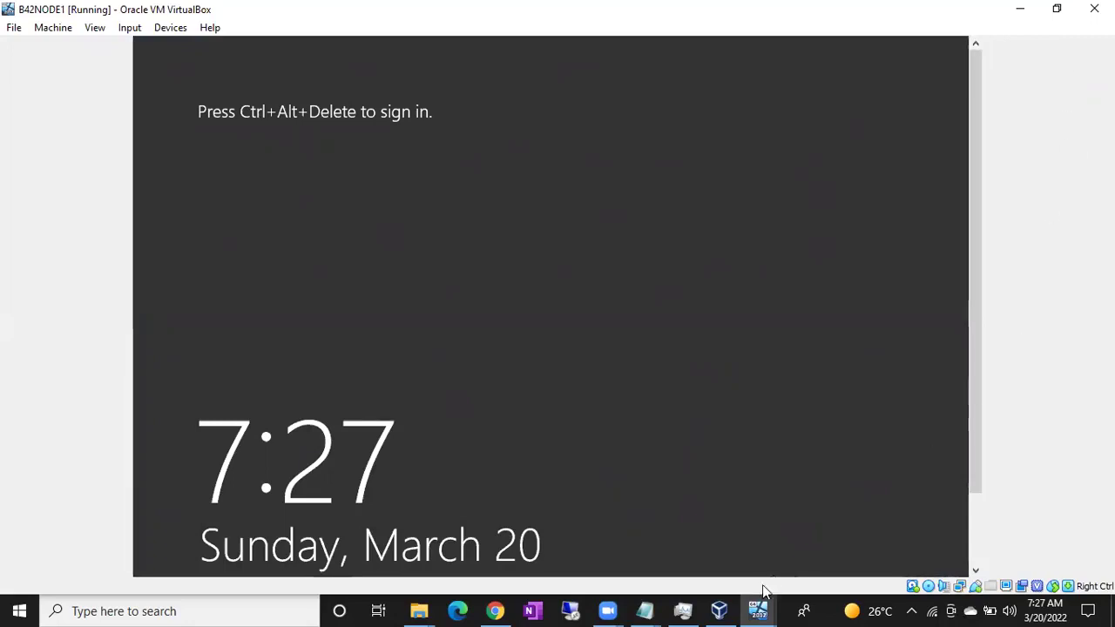
Start the B42NODE2 virtual machine from VirtualBox Manager and close its keyboard capture notice.
left_click(719, 611)
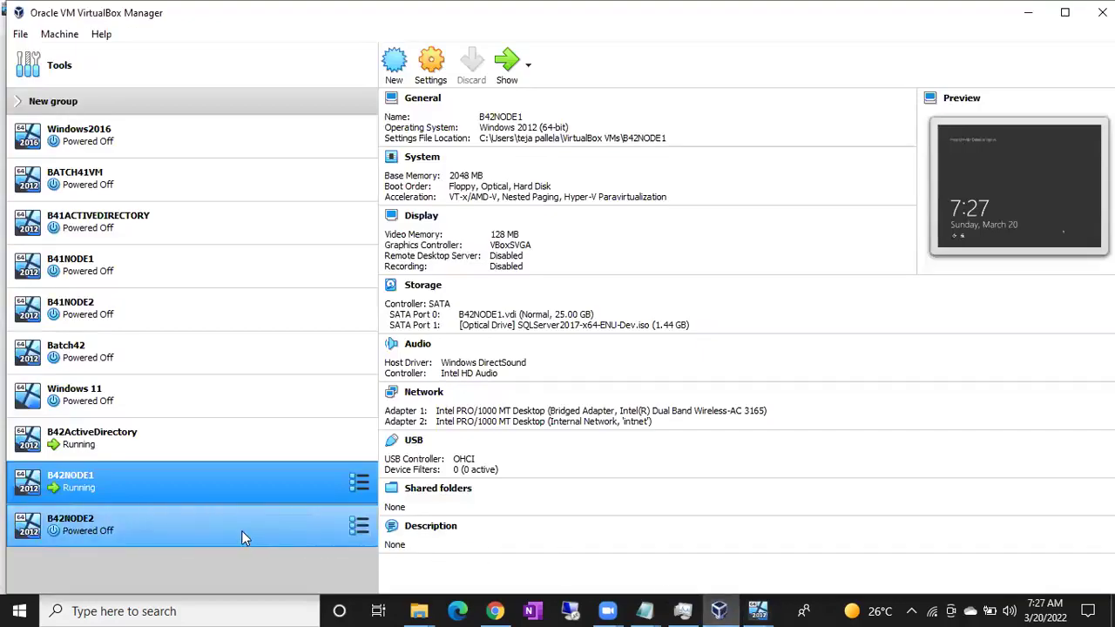
left_click(241, 530)
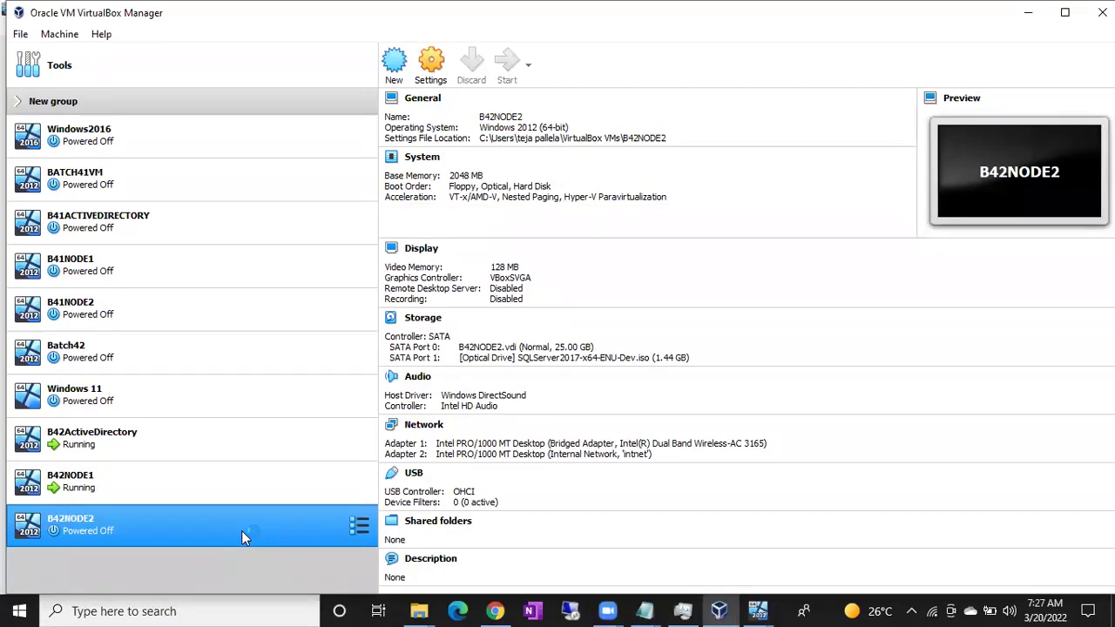
double_click(241, 531)
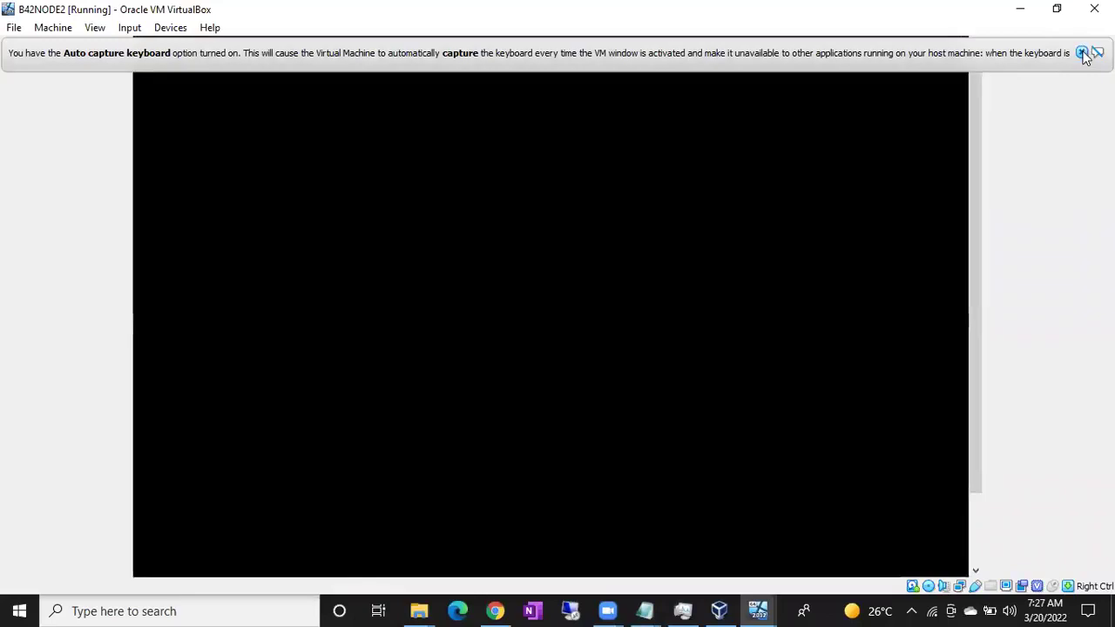
left_click(1084, 52)
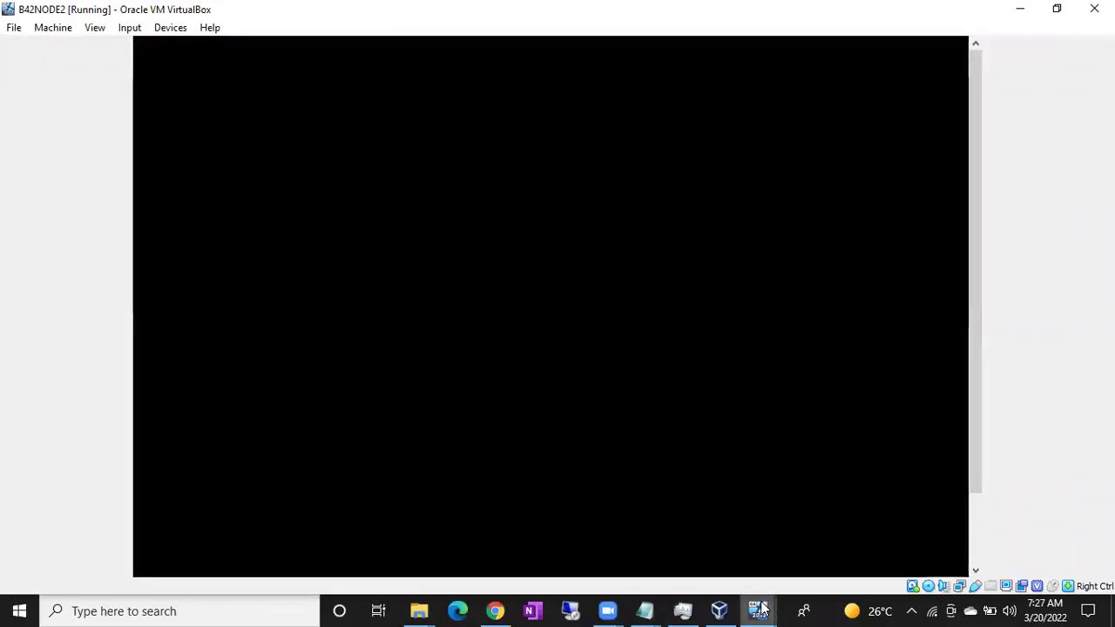
Switch to the B42NODE1 machine and sign in to Windows Server, clearing the password field and re-entering the account password.
mouse_move(761, 608)
left_click(771, 524)
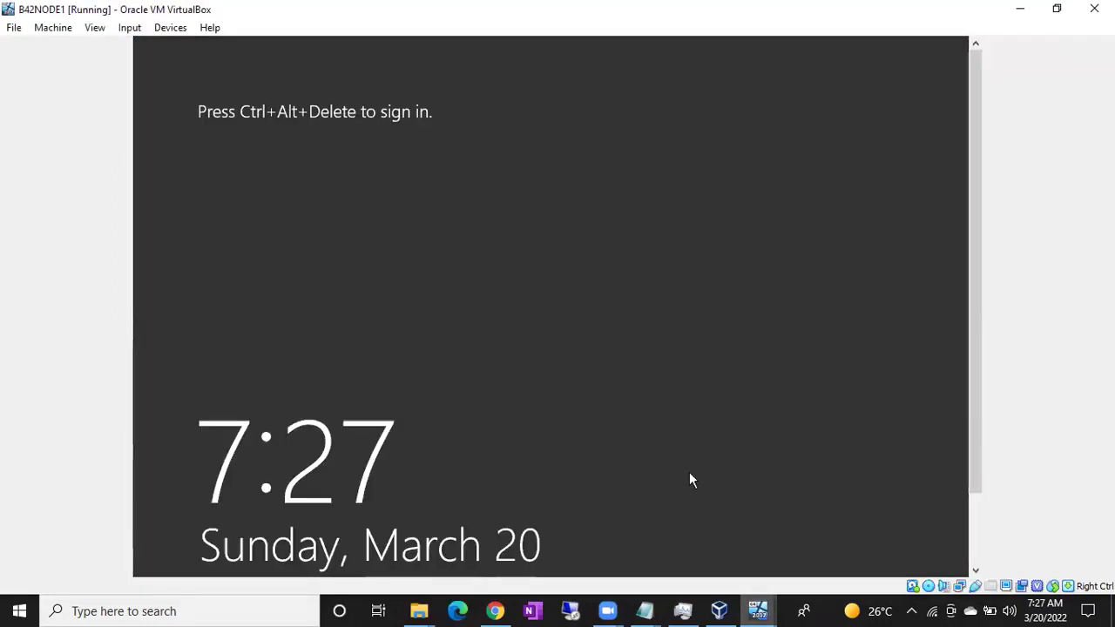
key("ctrl+Delete")
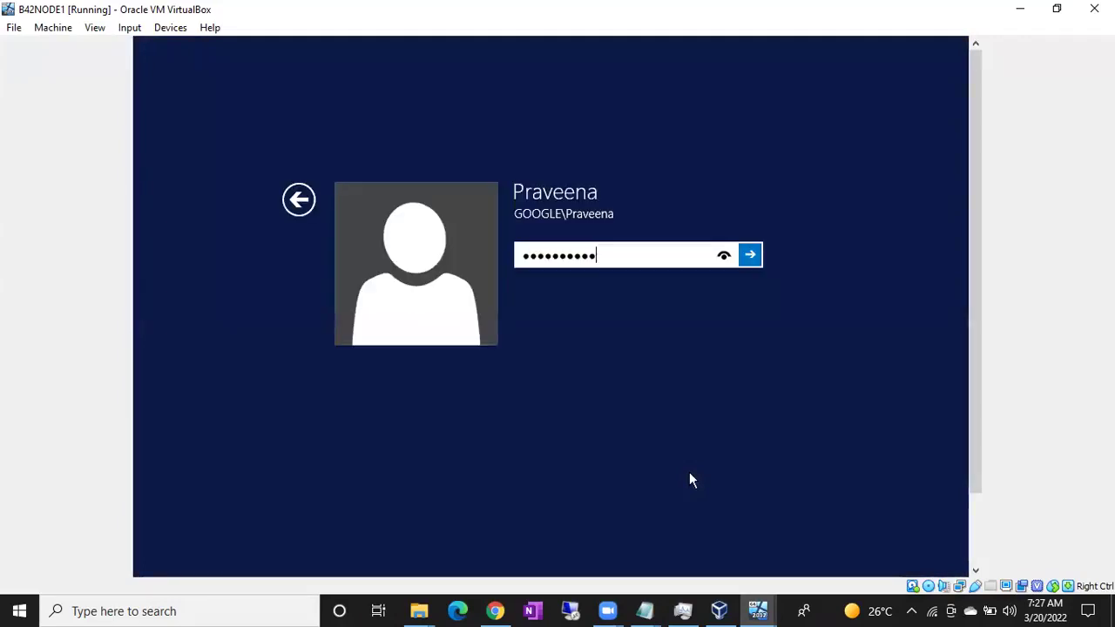
key("BackSpace")
key("BackSpace")
key("BackSpace")
key("BackSpace")
key("BackSpace")
key("BackSpace")
key("BackSpace")
key("BackSpace")
key("BackSpace")
key("BackSpace")
type("*************")
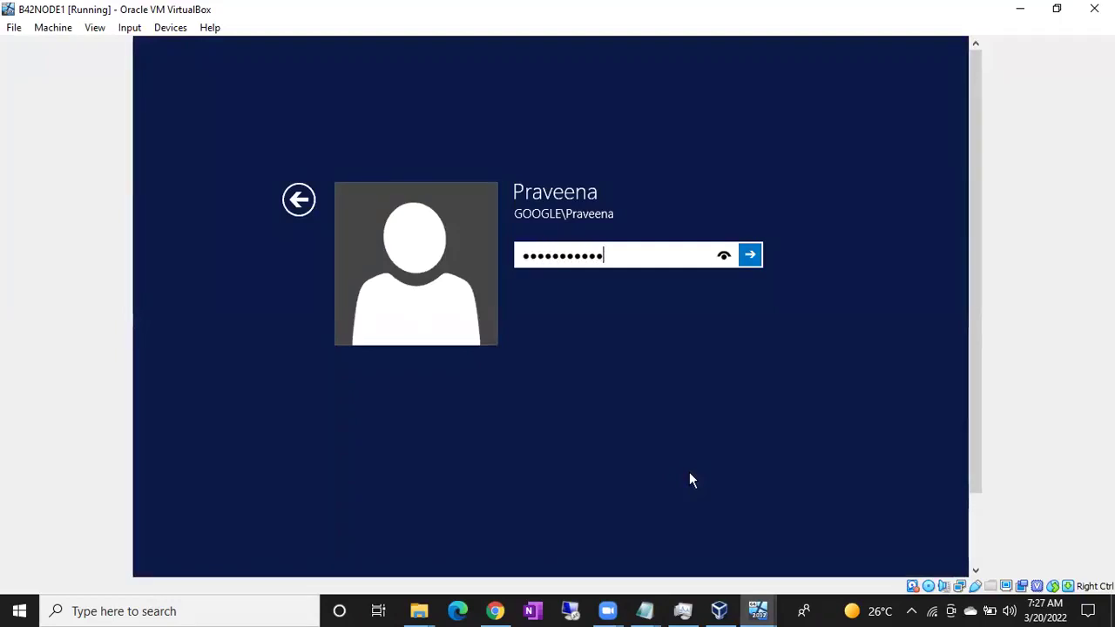
key("Return")
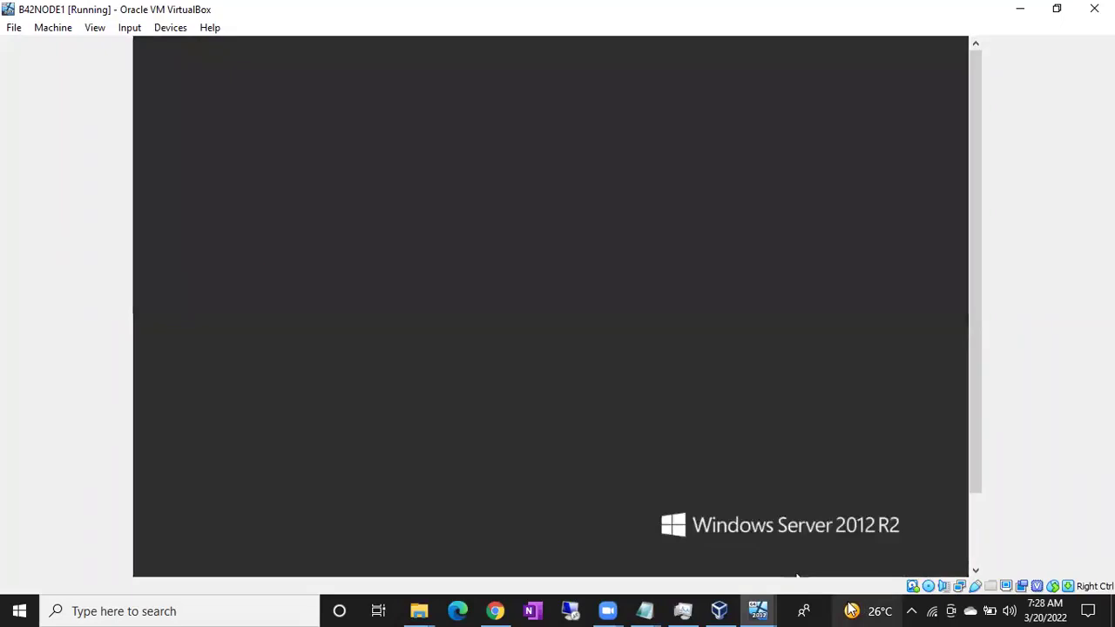
Check the virtual machines in VirtualBox Manager, then maximize Task Manager and expand the Zoom Meetings (32 bit) process.
left_click(718, 609)
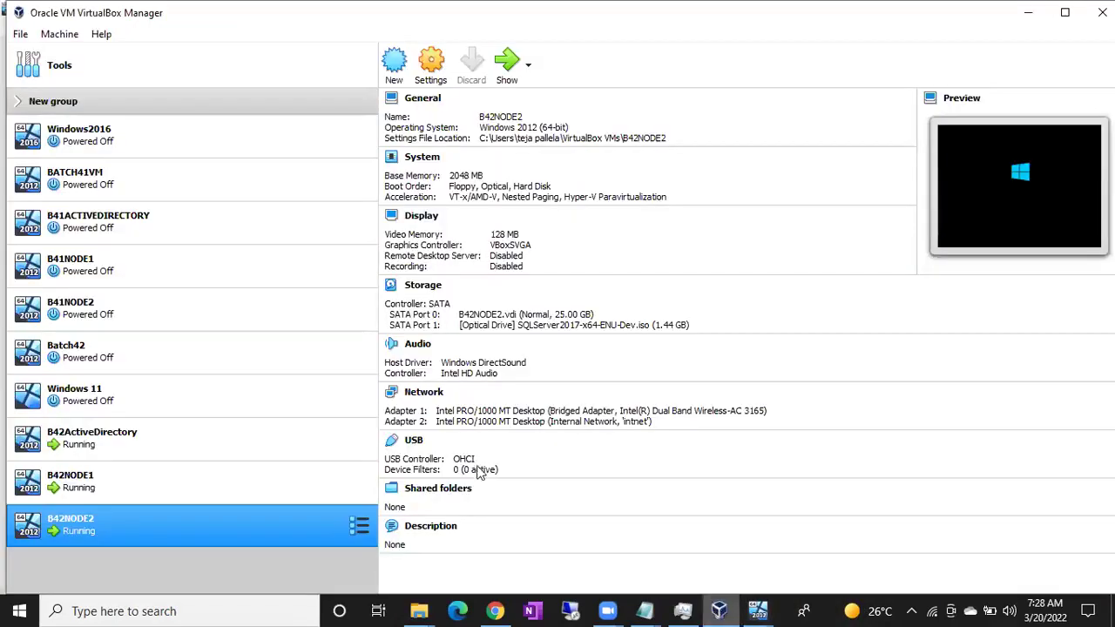
left_click(683, 610)
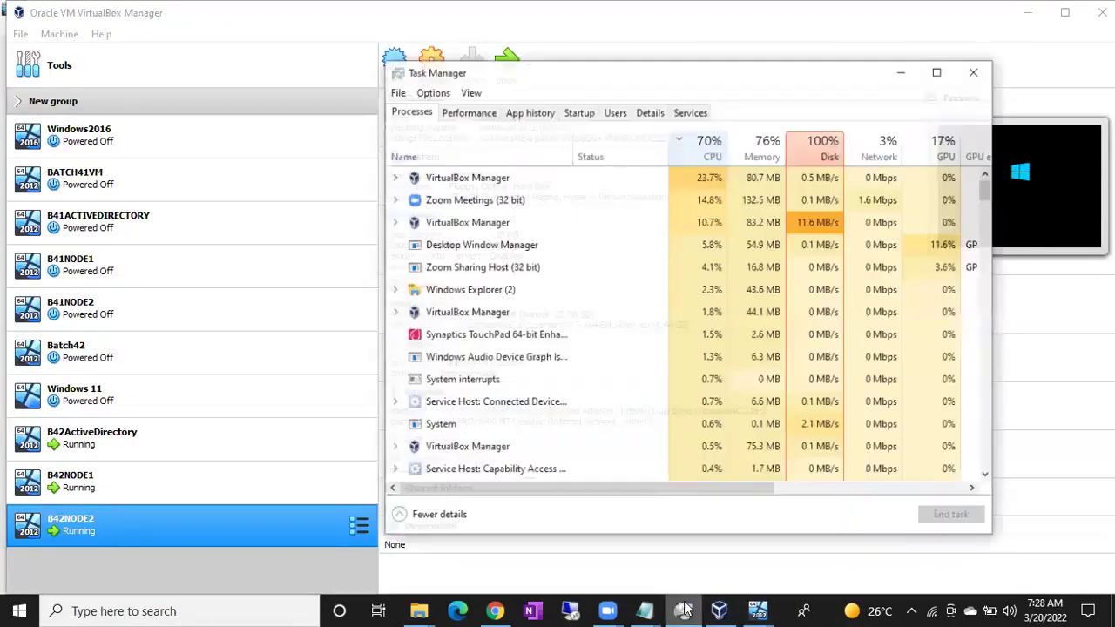
left_click(941, 61)
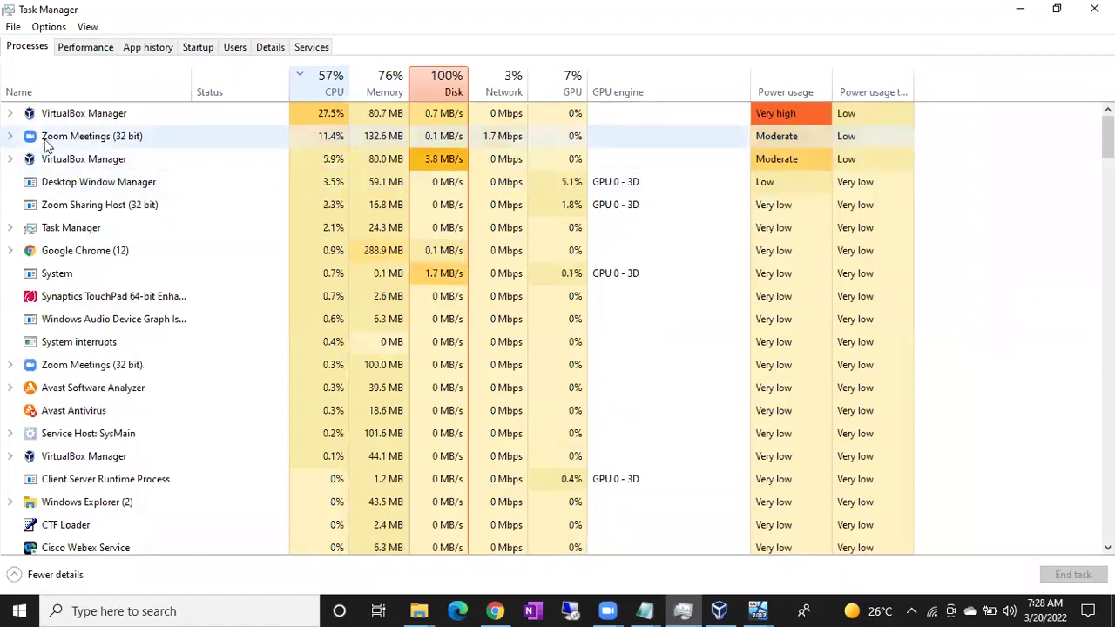
left_click(12, 142)
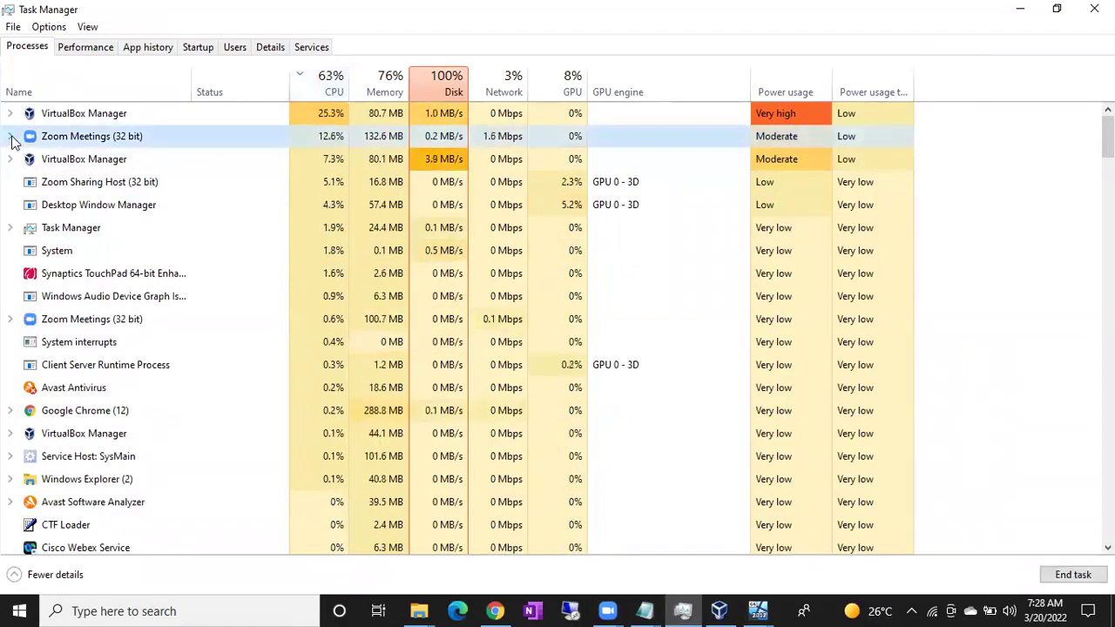
left_click(11, 138)
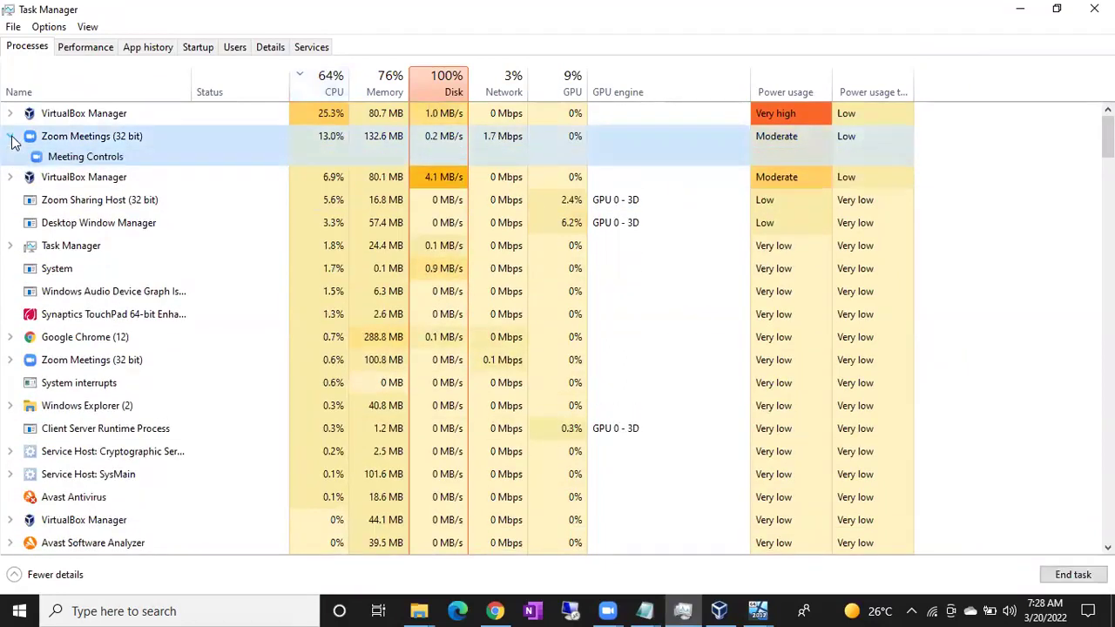
View the file location of the Zoom Meetings (32 bit) process, then close the folder window.
right_click(93, 134)
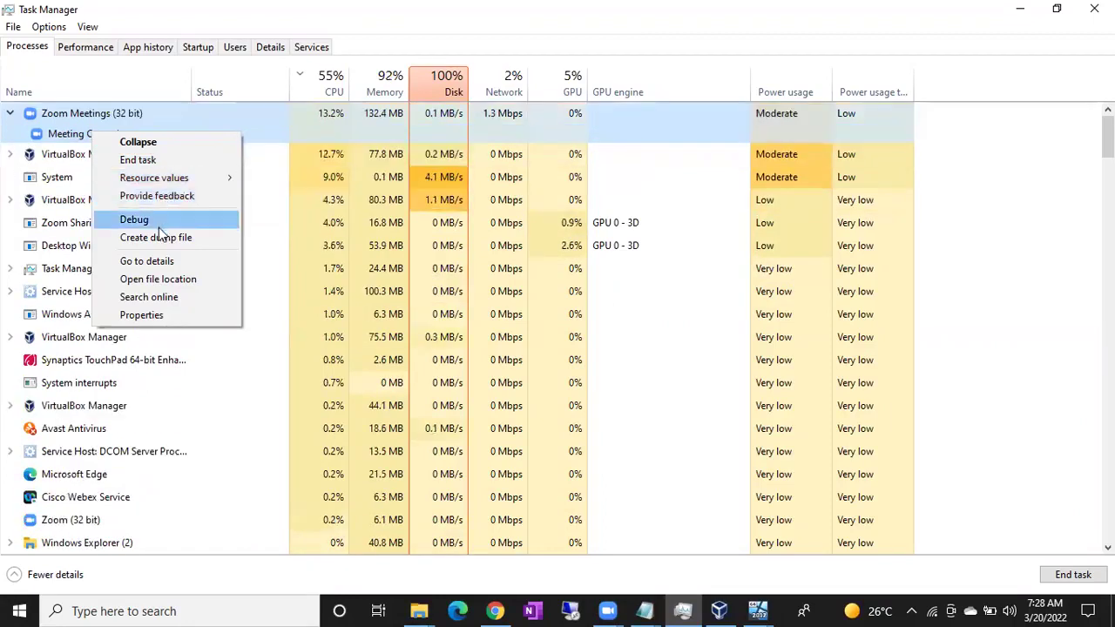
left_click(160, 280)
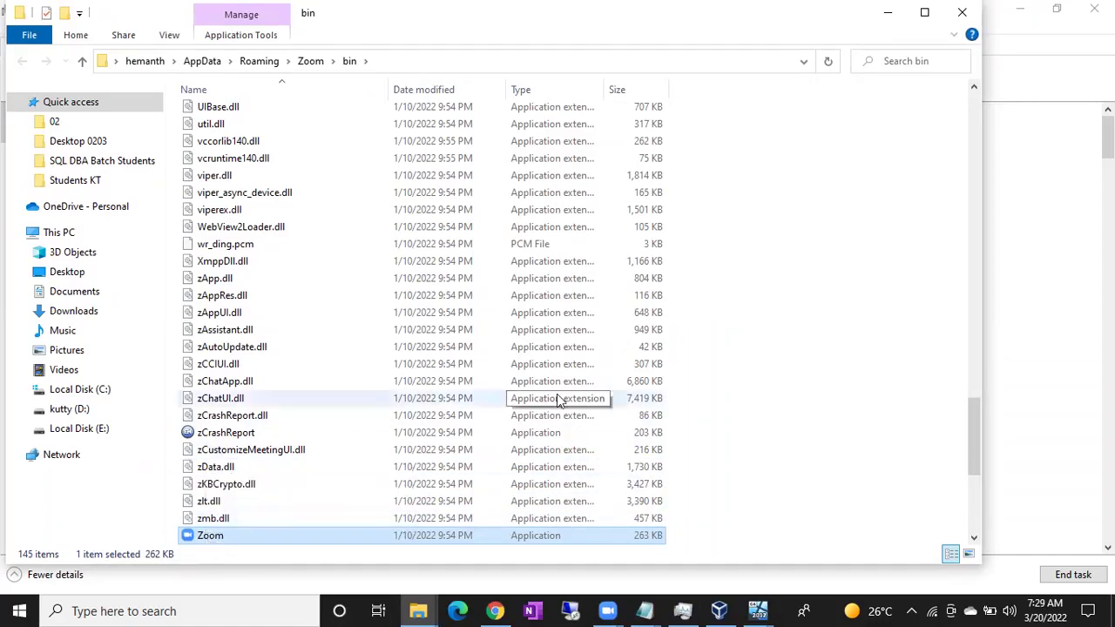
left_click(958, 17)
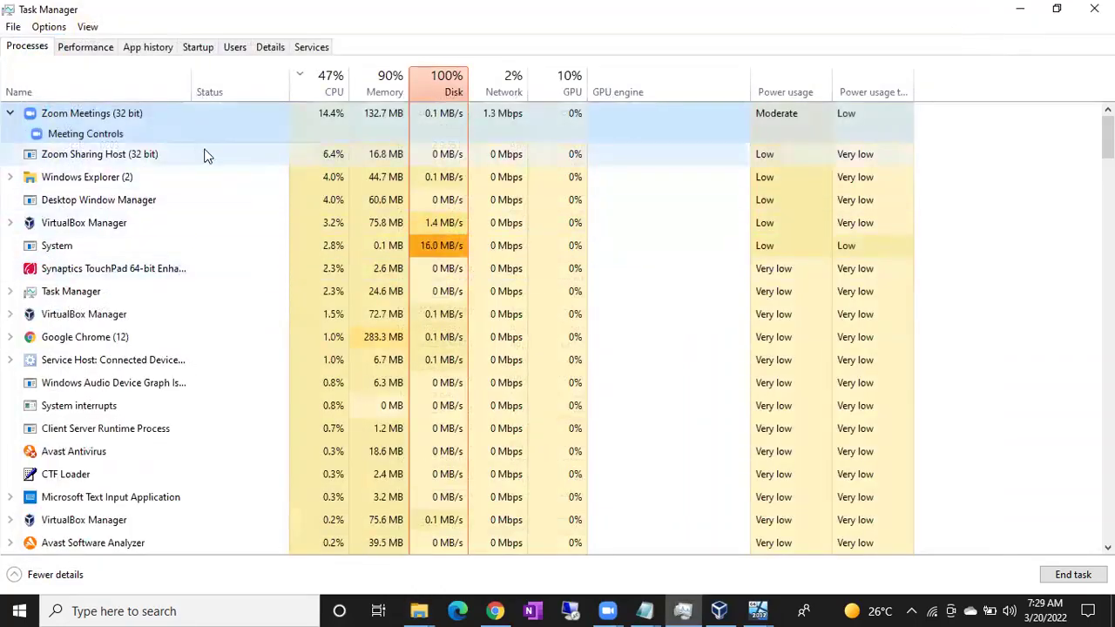
Inspect the Zoom Meetings (32 bit) process details and per-user resource usage, then return to the process list.
right_click(138, 133)
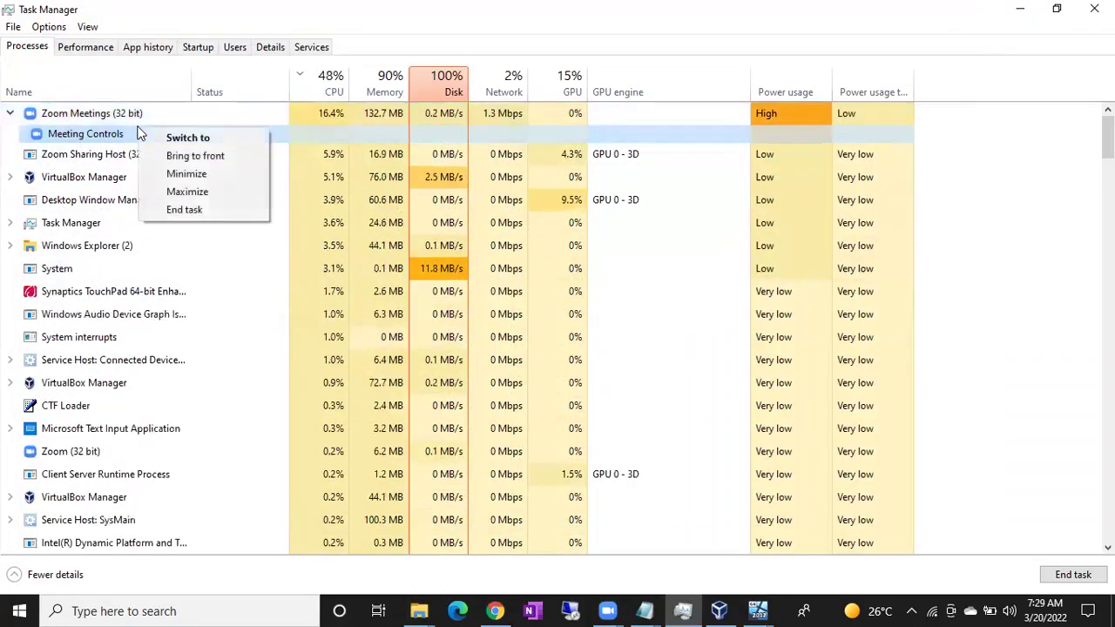
right_click(67, 116)
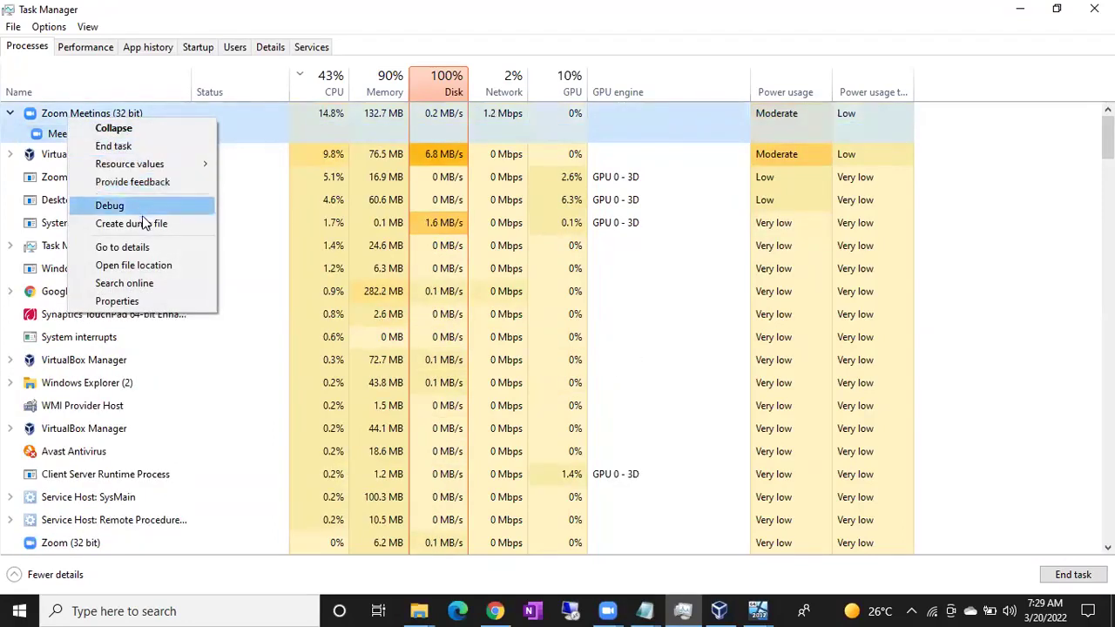
left_click(145, 246)
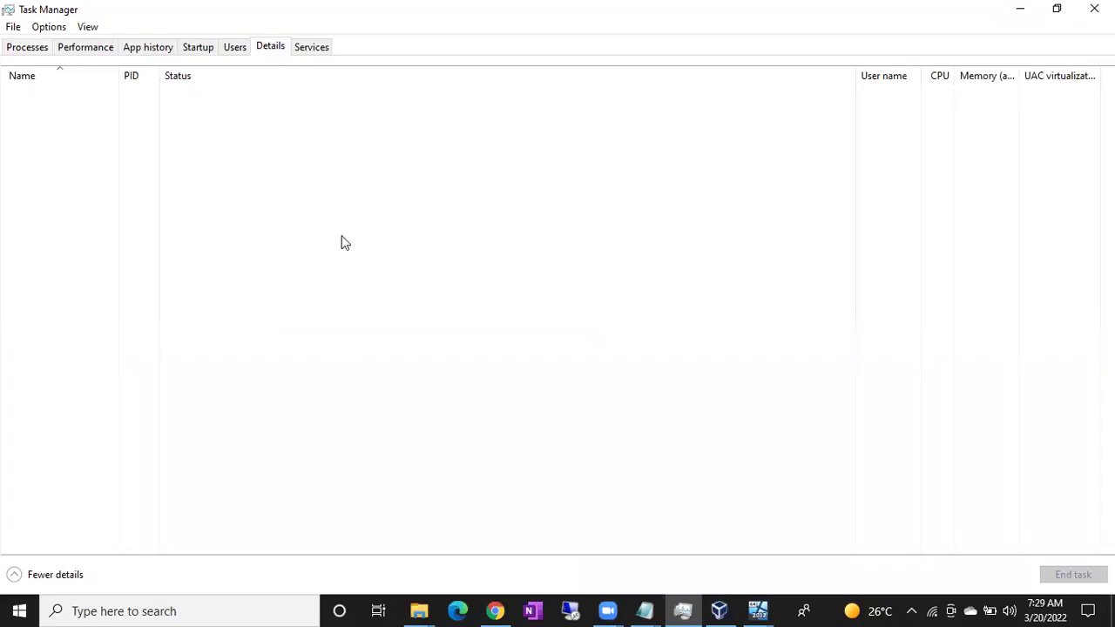
left_click(231, 49)
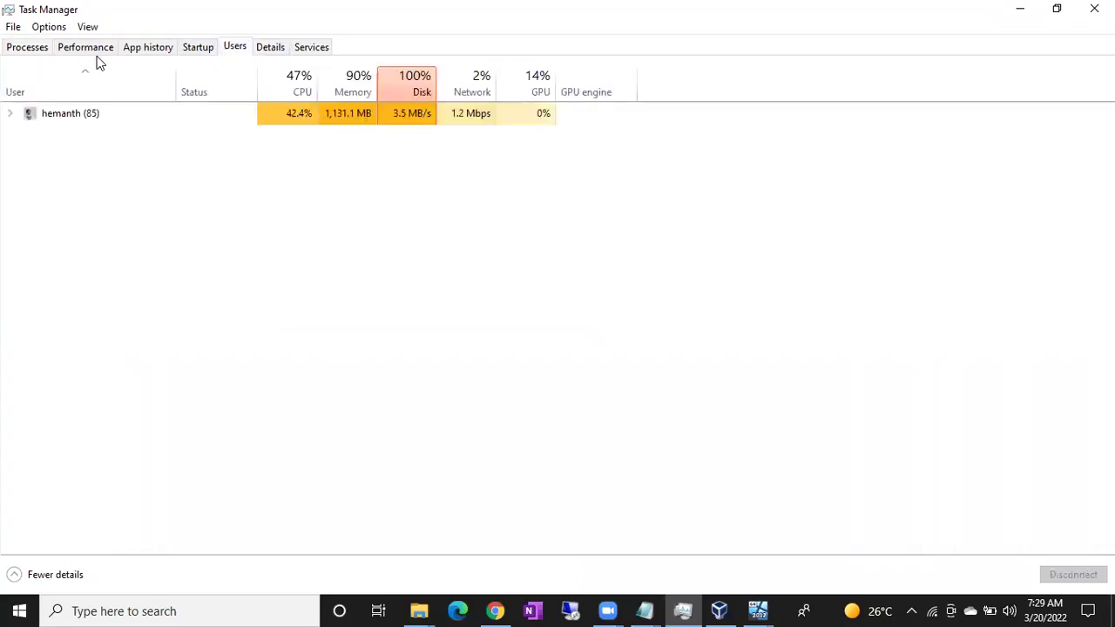
left_click(96, 55)
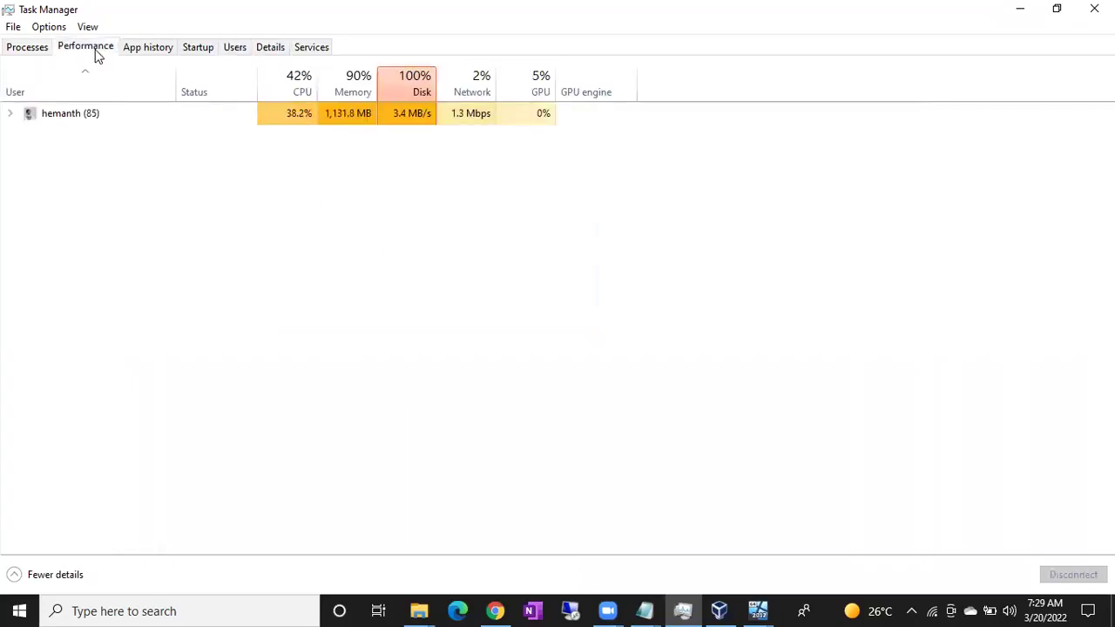
left_click(31, 49)
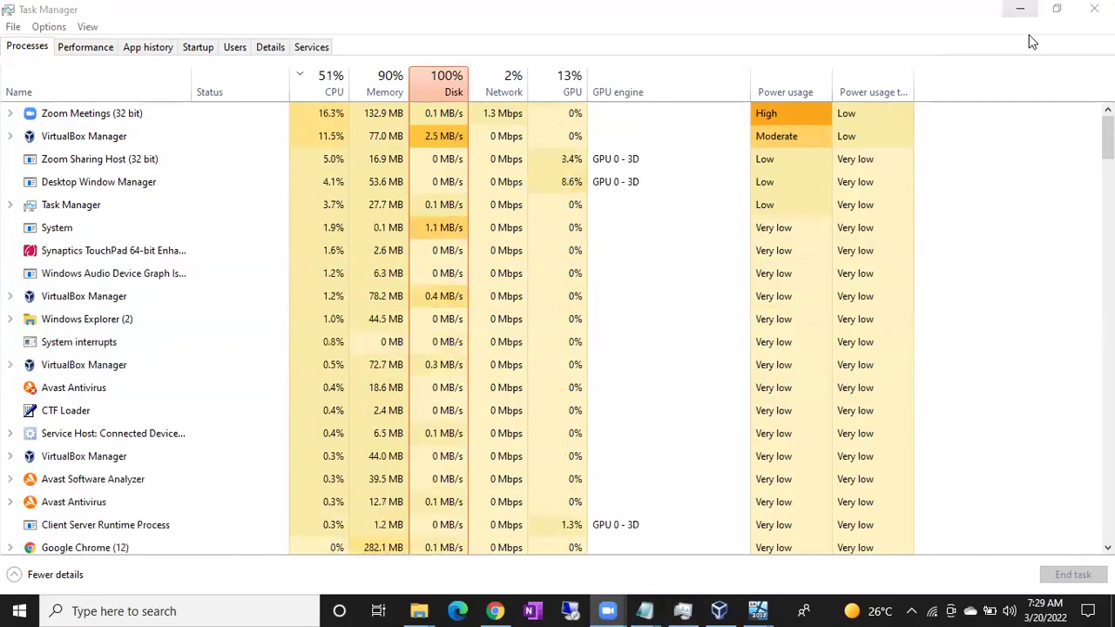
Minimize the host's Task Manager and switch to the B42NODE1 virtual machine's desktop.
left_click(1020, 9)
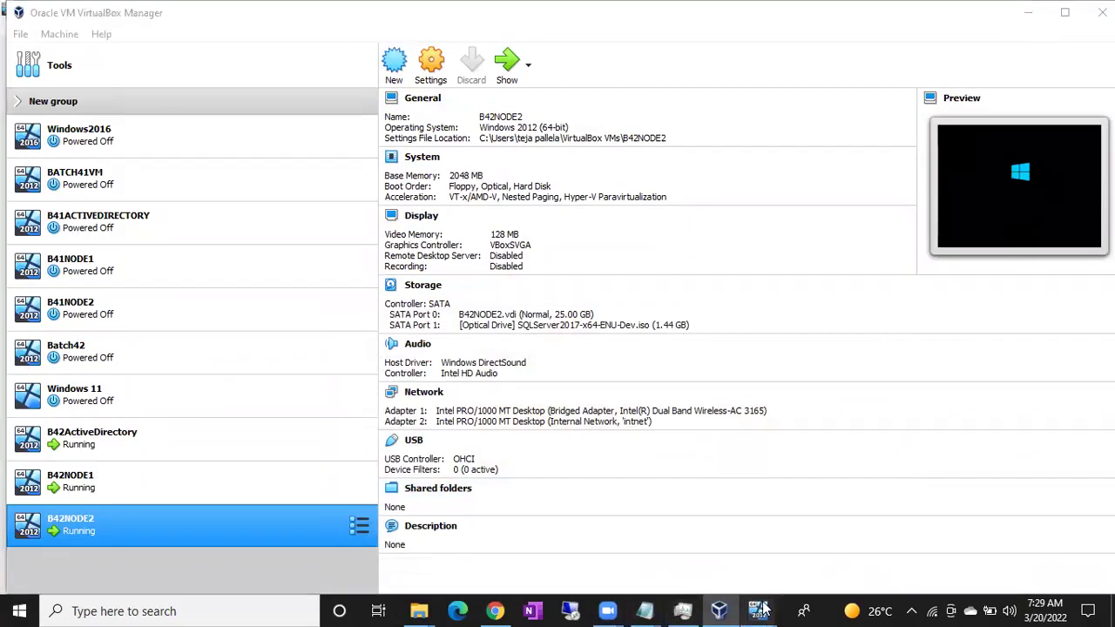
mouse_move(760, 609)
left_click(730, 560)
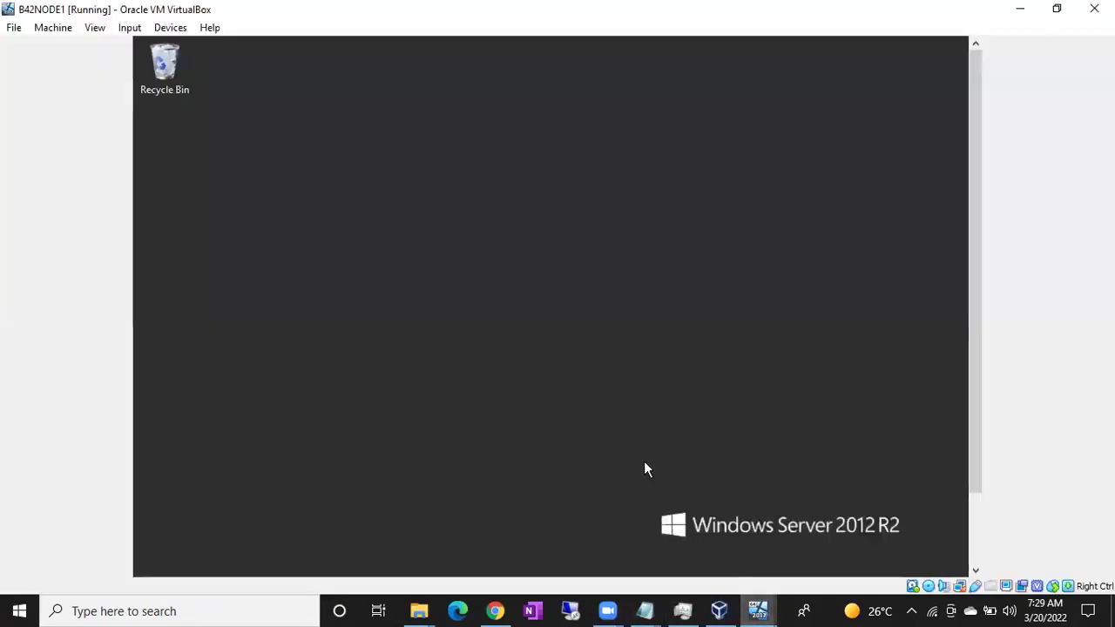
key("super")
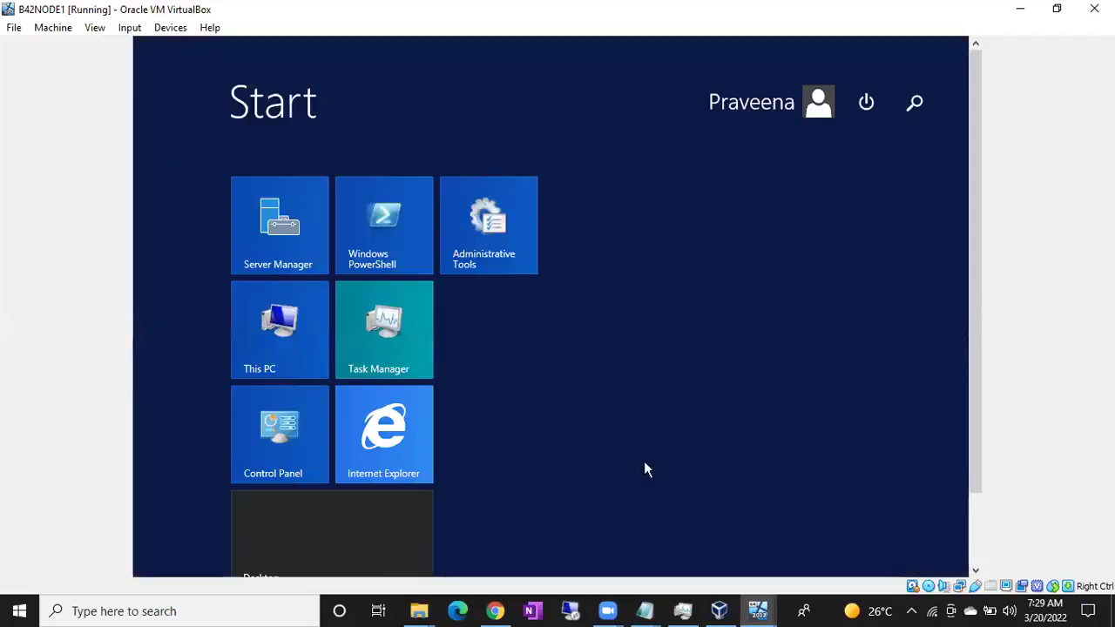
key("super")
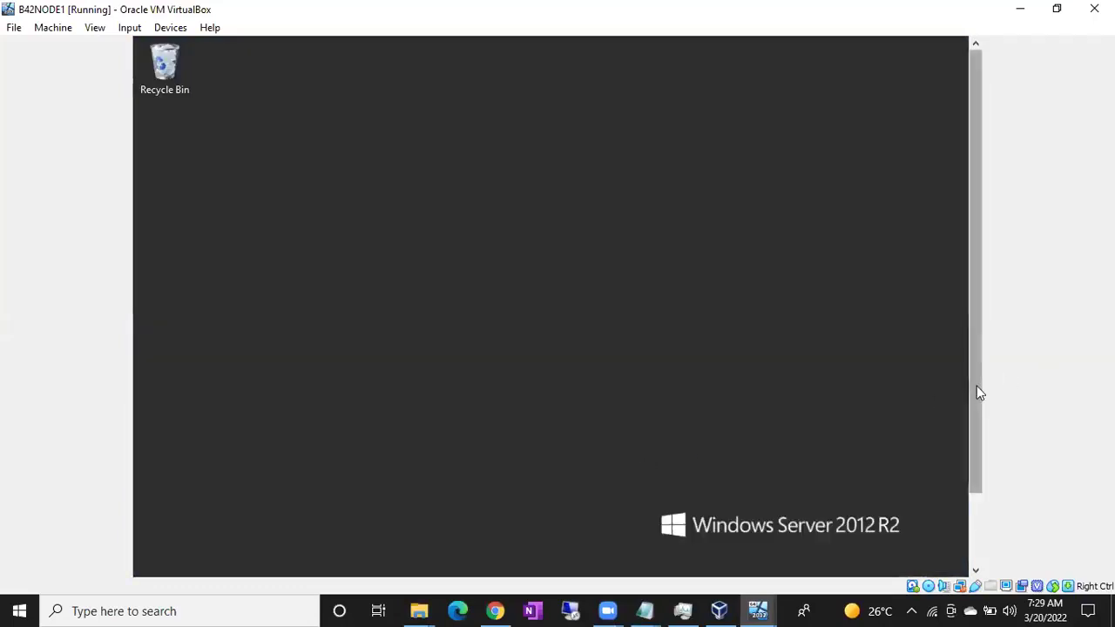
Open Task Manager inside the B42NODE1 virtual machine and maximize its window.
left_click_drag(976, 386, 976, 458)
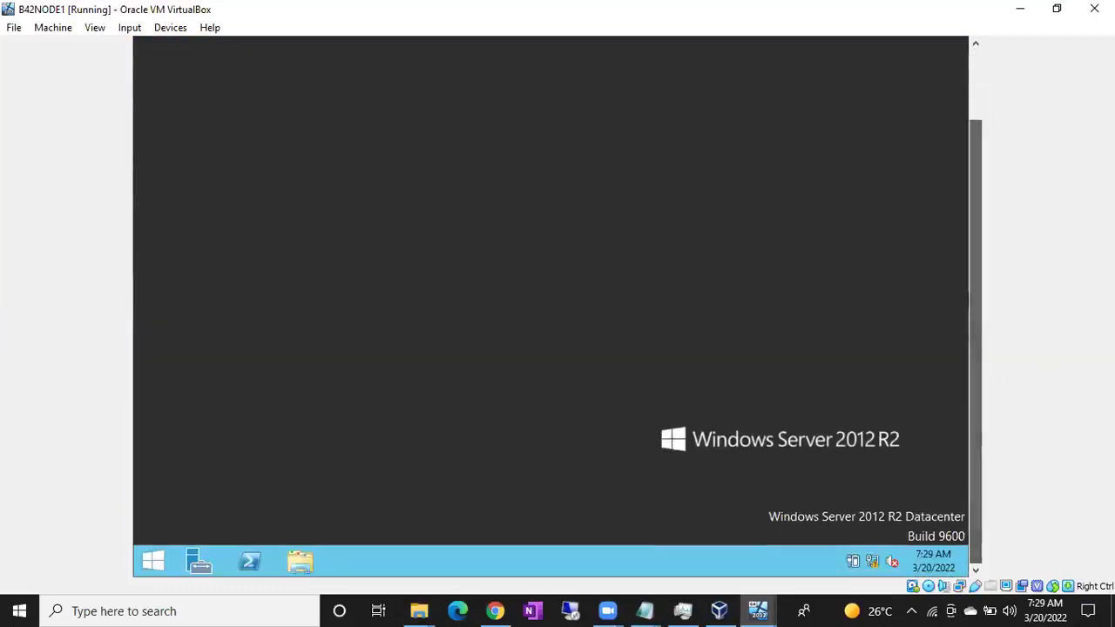
right_click(443, 568)
left_click(481, 518)
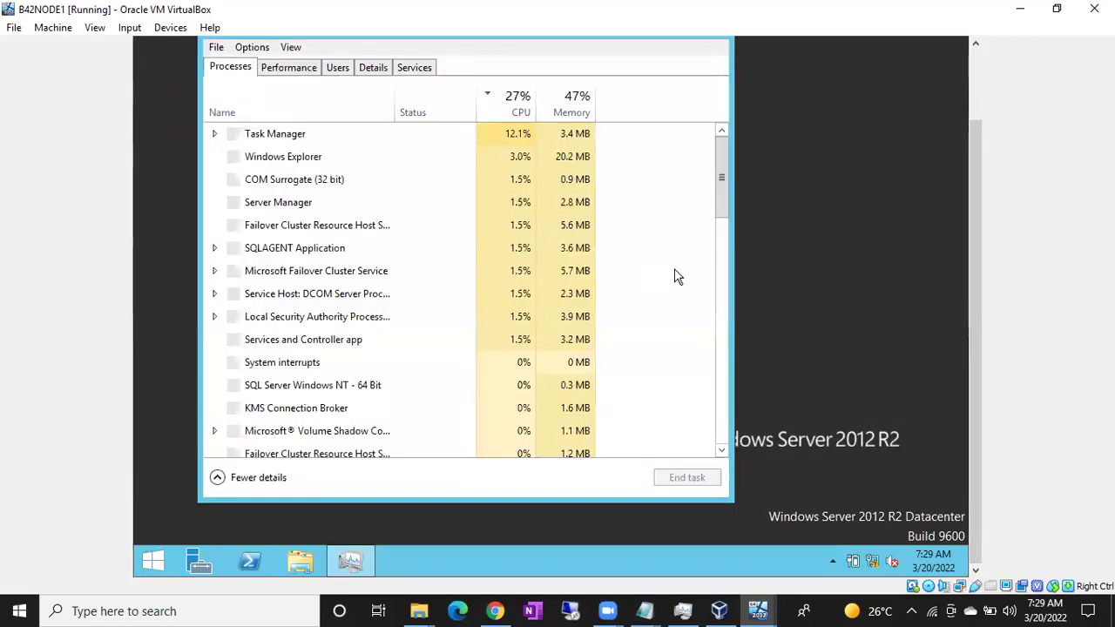
left_click_drag(975, 165, 975, 93)
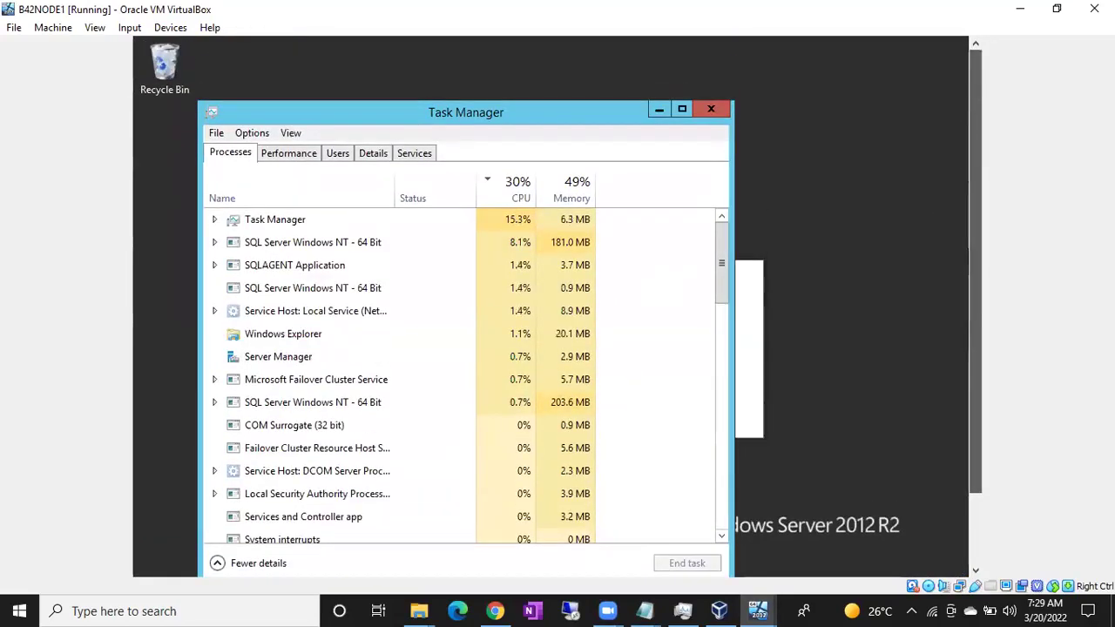
left_click(683, 109)
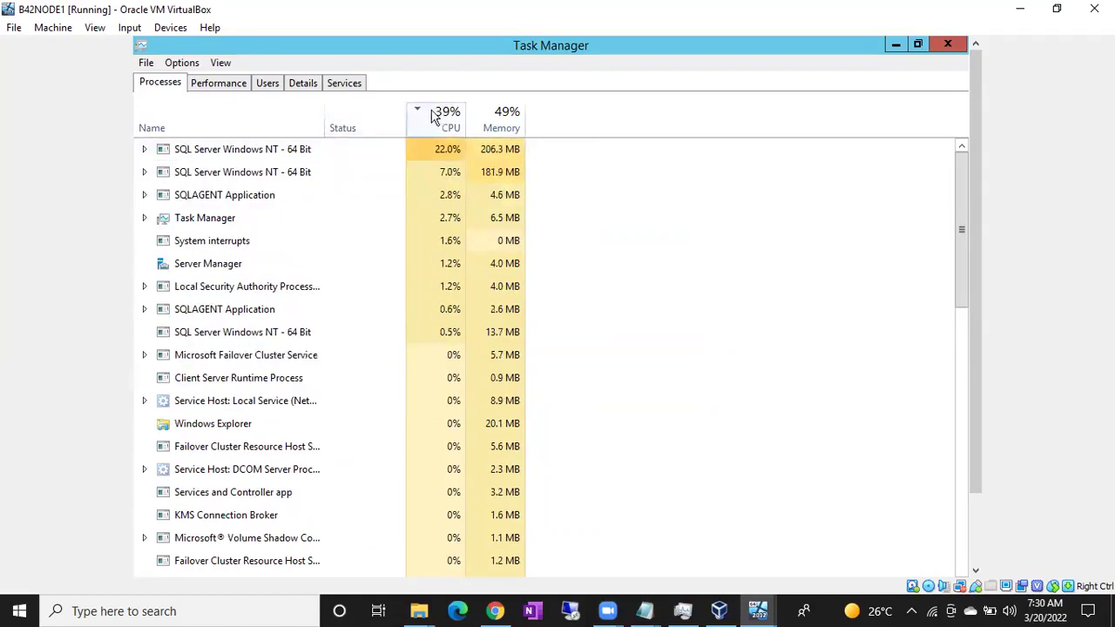
Expand the top SQL Server Windows NT - 64 Bit process and open Services from its SQL Server (B42SQL2017) entry.
left_click(145, 150)
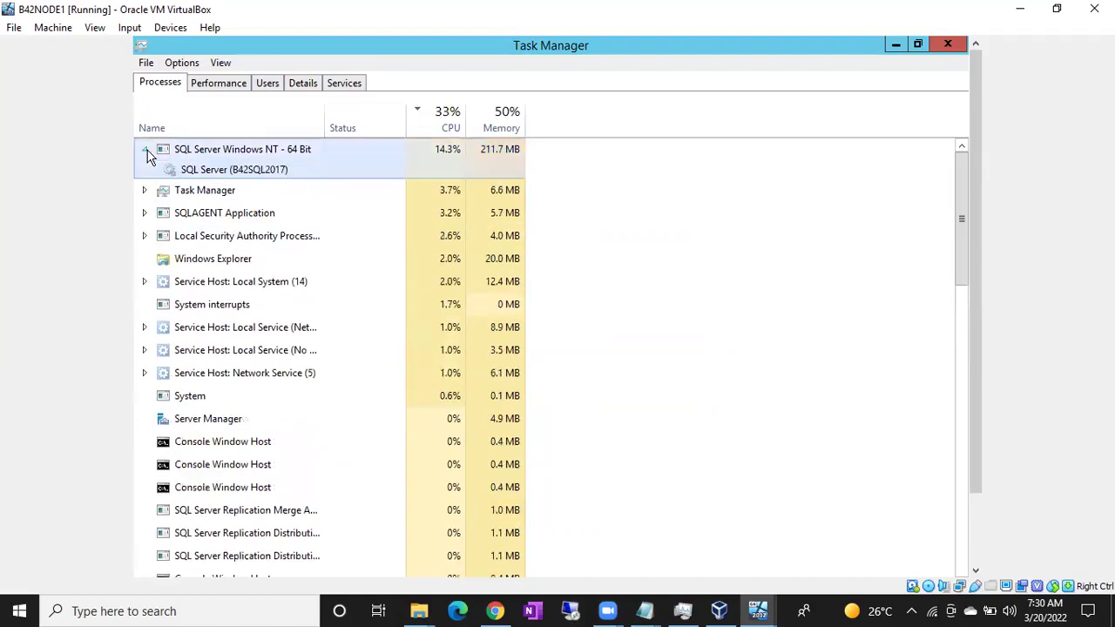
right_click(228, 174)
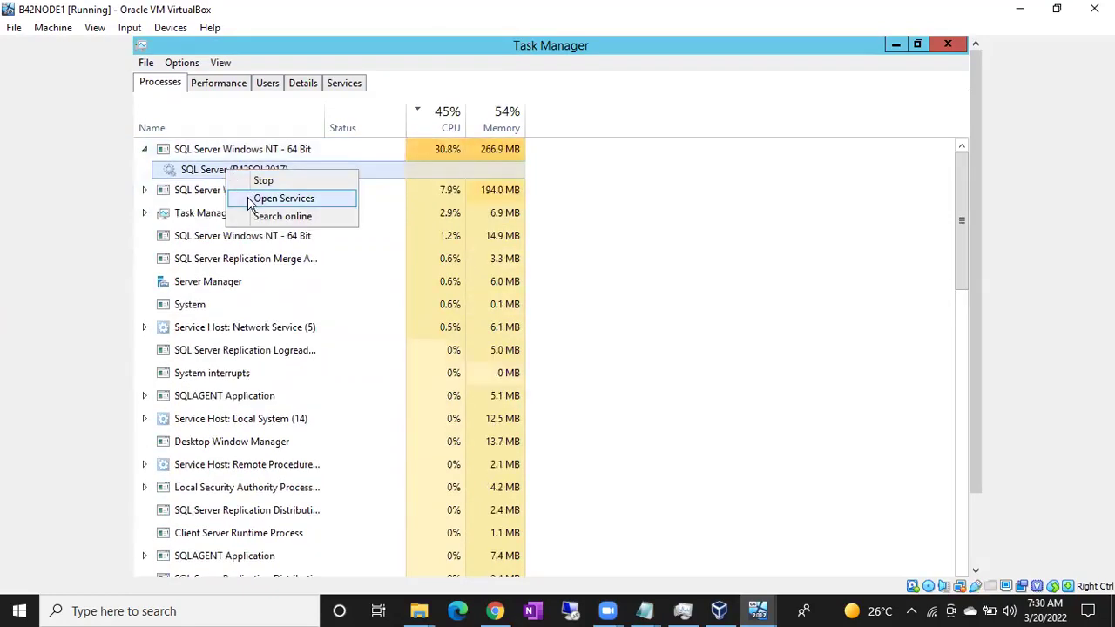
left_click(249, 201)
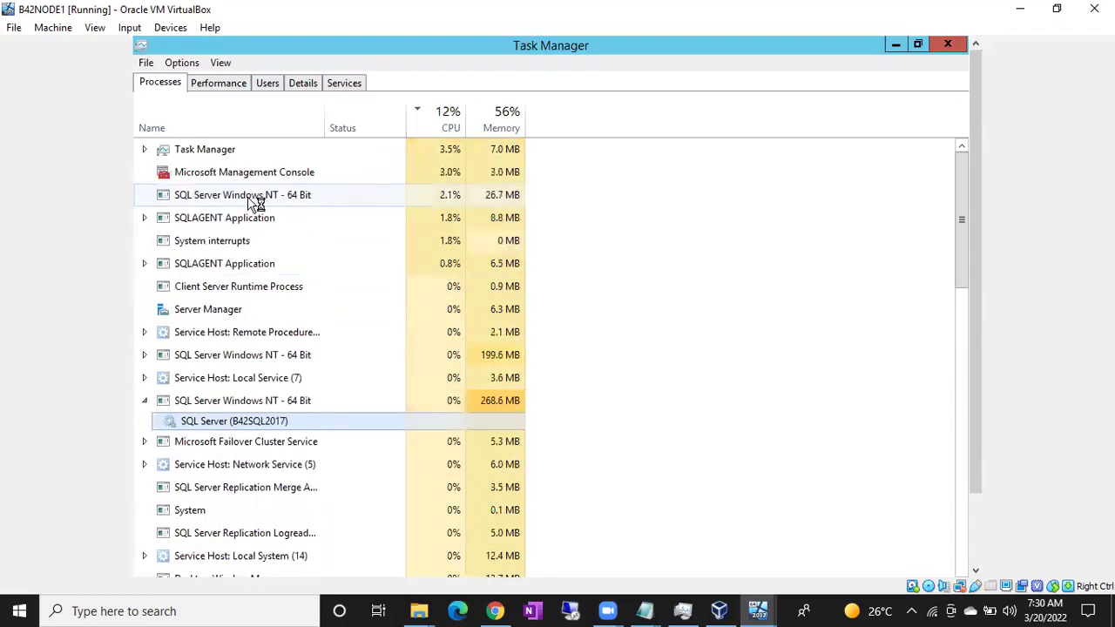
Go to the details of the SQL Server process hosting B42SQL2017 and minimize the Services window.
right_click(216, 418)
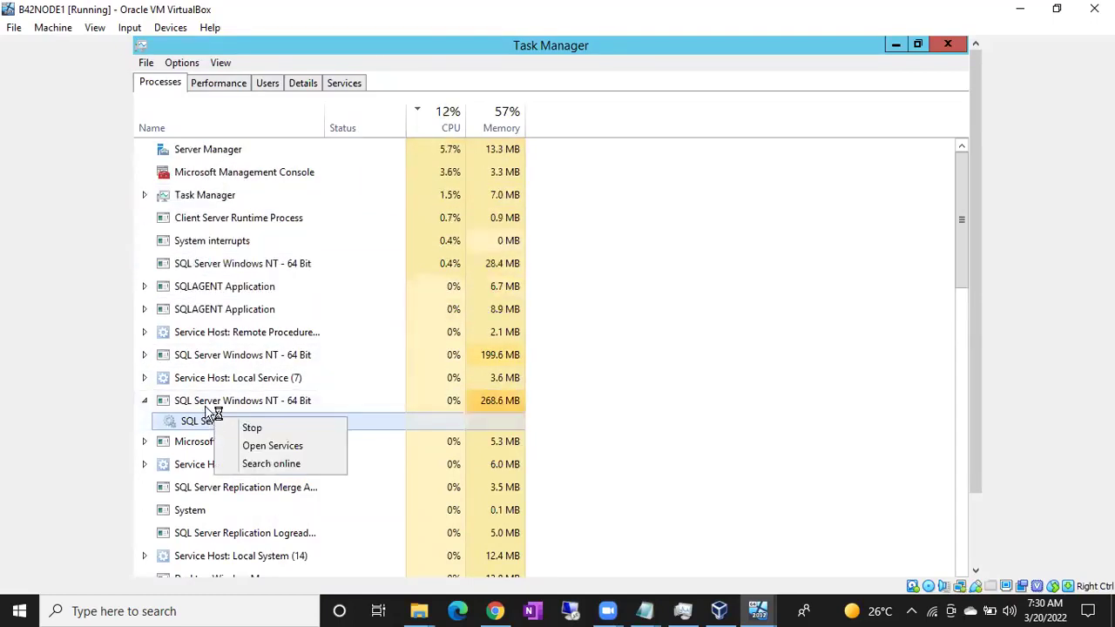
right_click(204, 406)
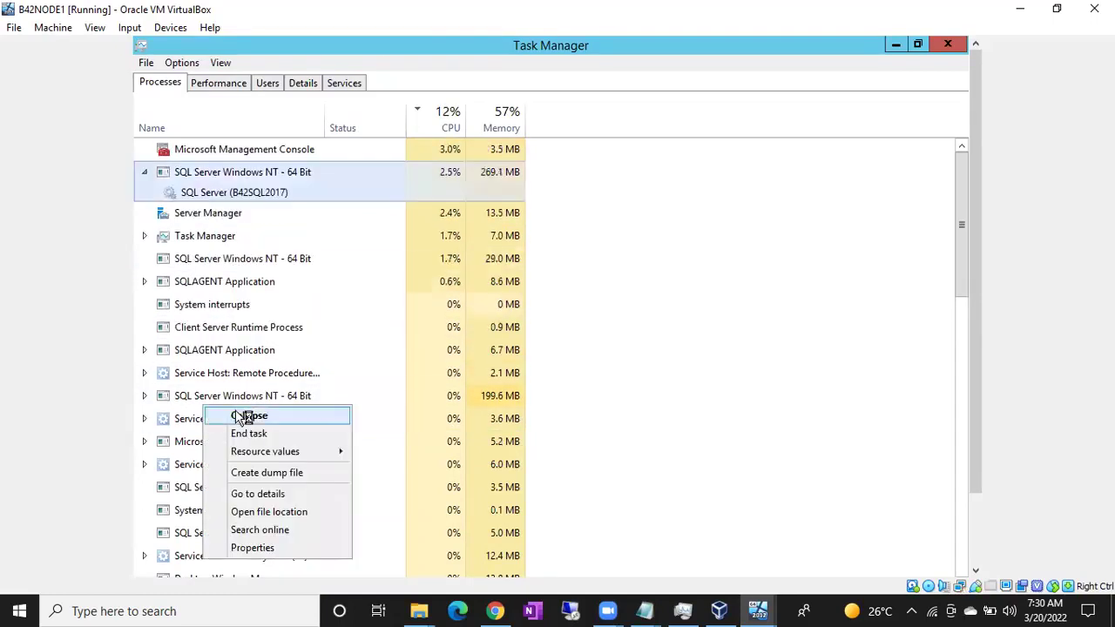
left_click(258, 494)
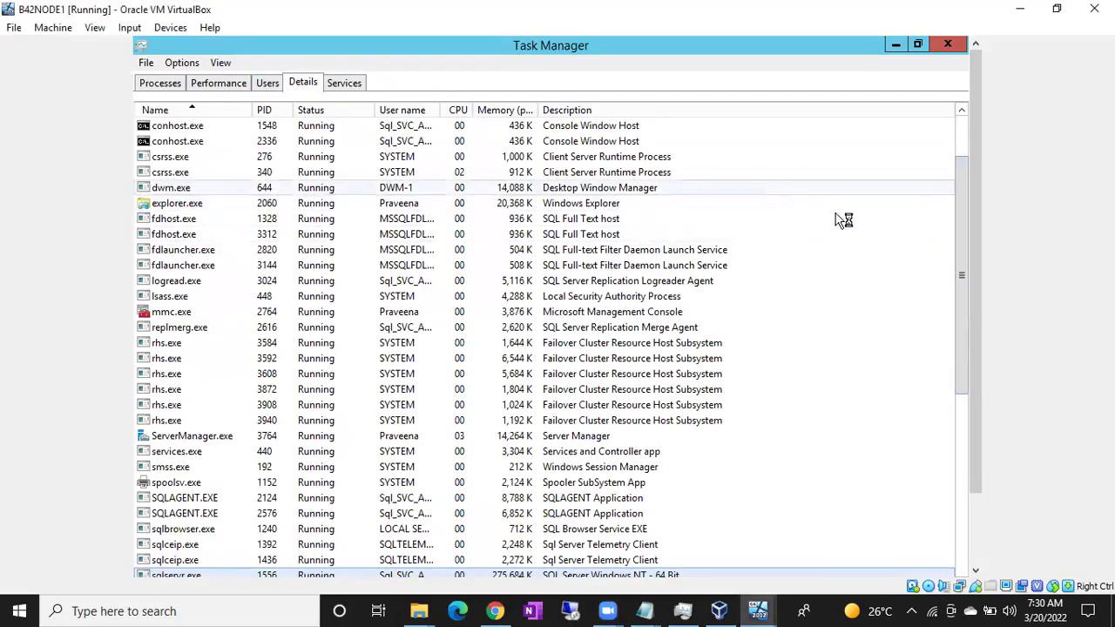
left_click_drag(977, 302, 977, 433)
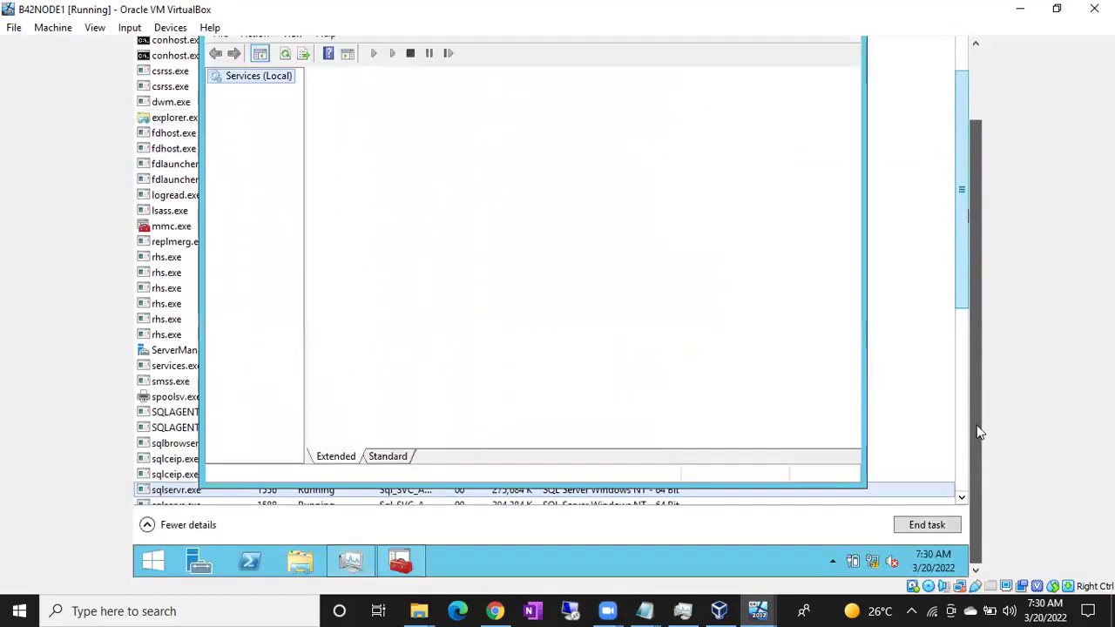
left_click_drag(969, 258, 967, 172)
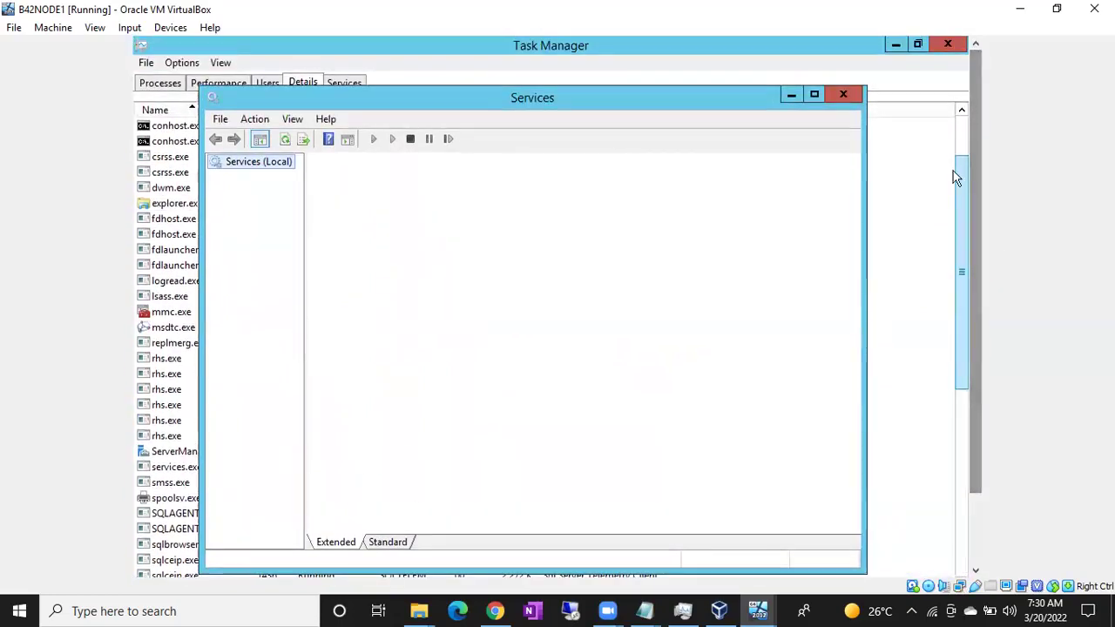
left_click(794, 97)
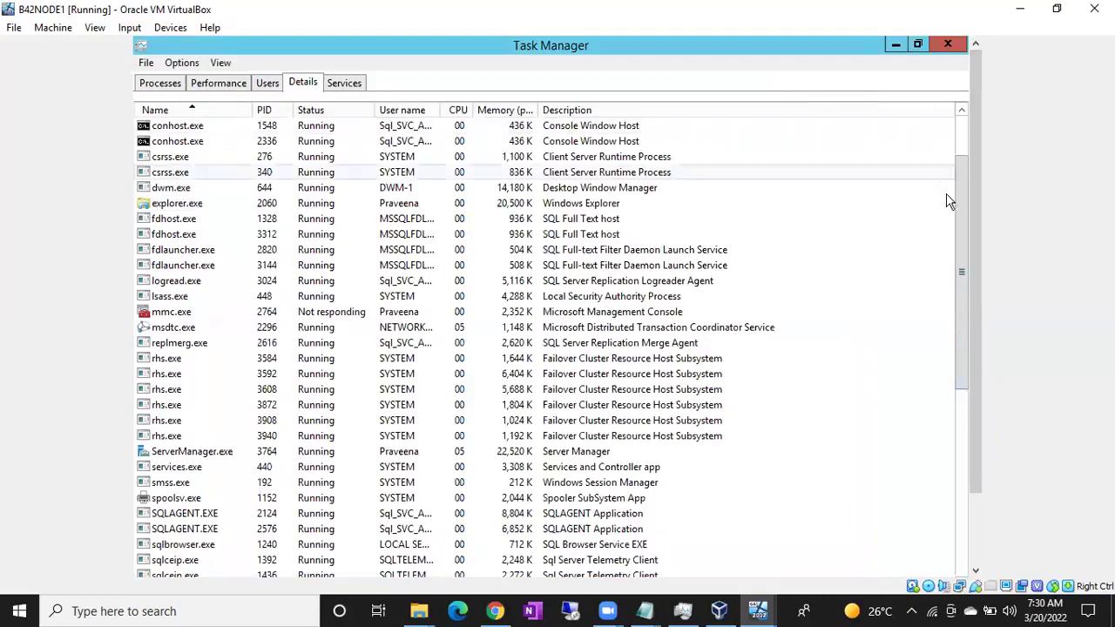
Examine the sqlservr.exe entries in the details list, comparing their process IDs, CPU and memory usage.
scroll(974, 233, "down", 1)
left_click_drag(977, 245, 974, 349)
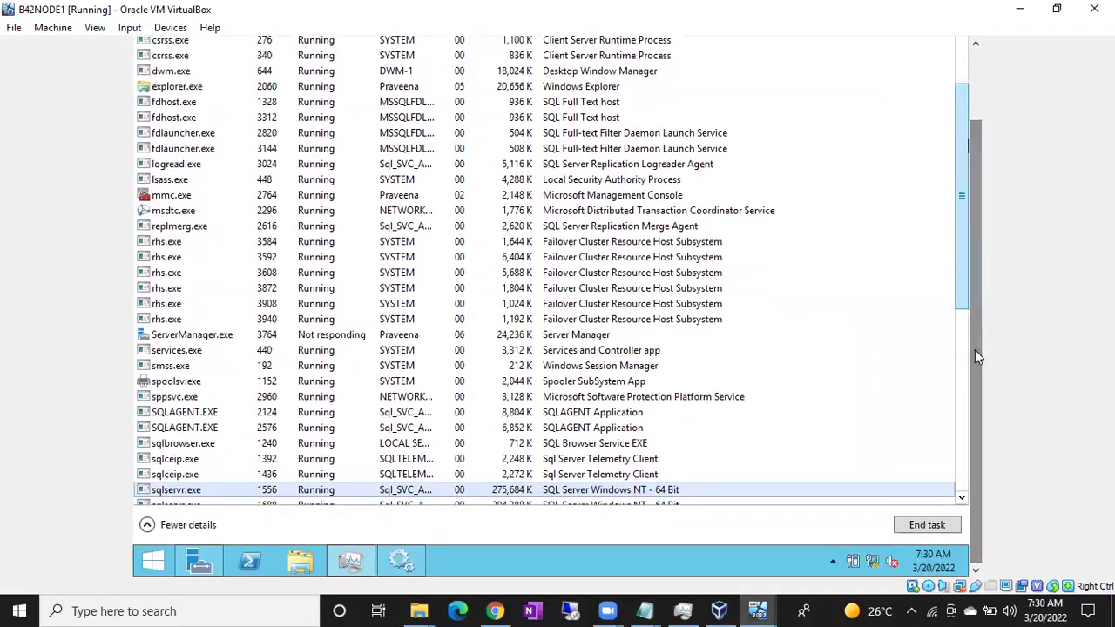
left_click_drag(965, 297, 954, 374)
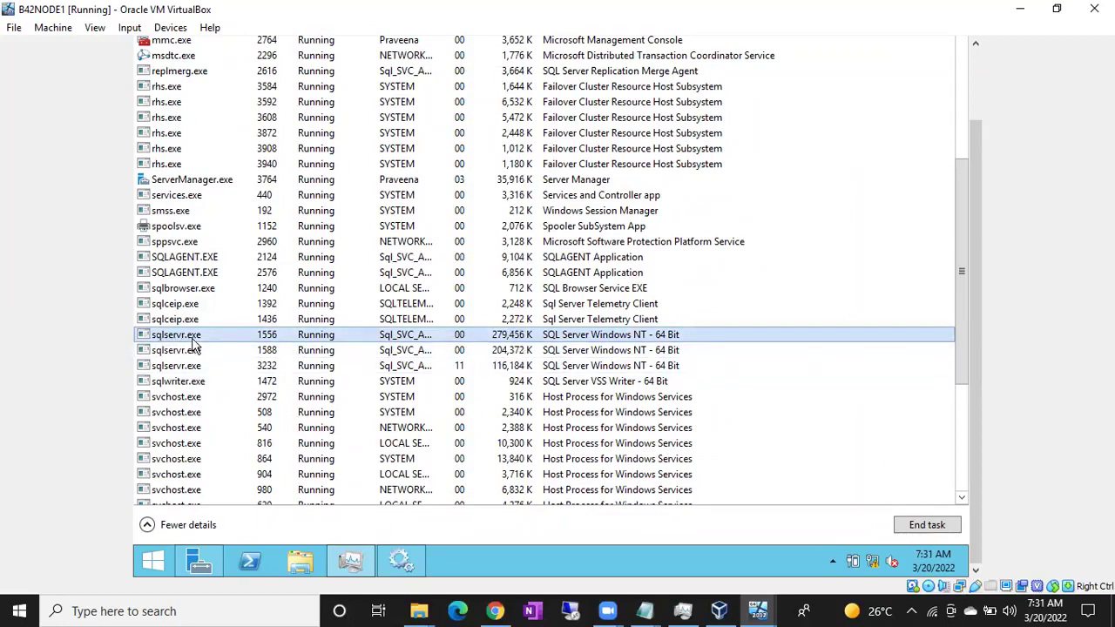
scroll(195, 347, "up", 1)
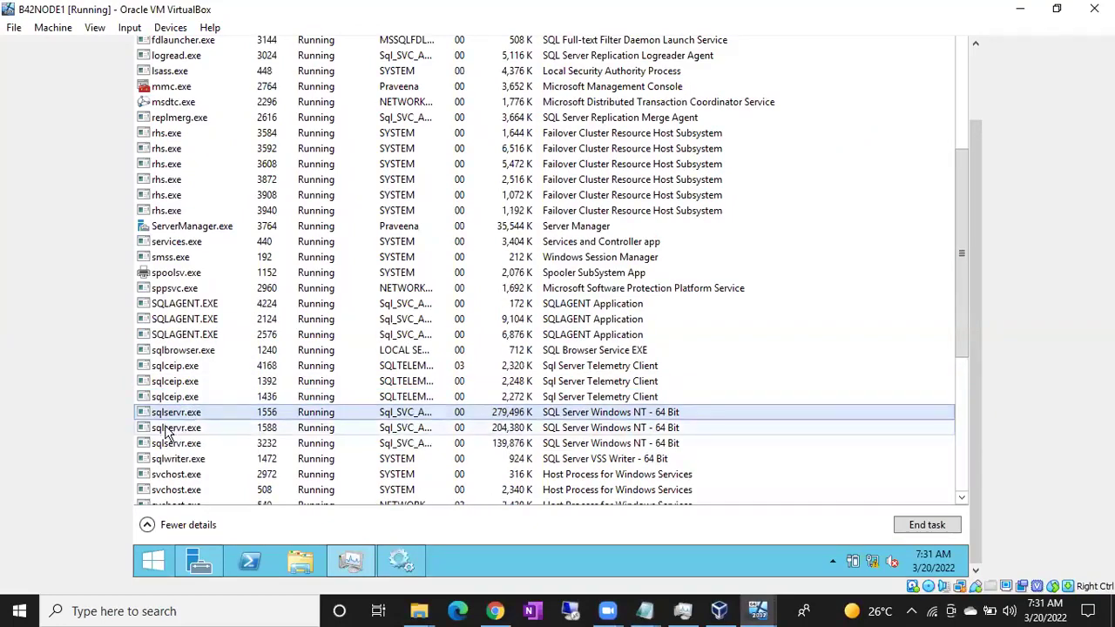
left_click(167, 428)
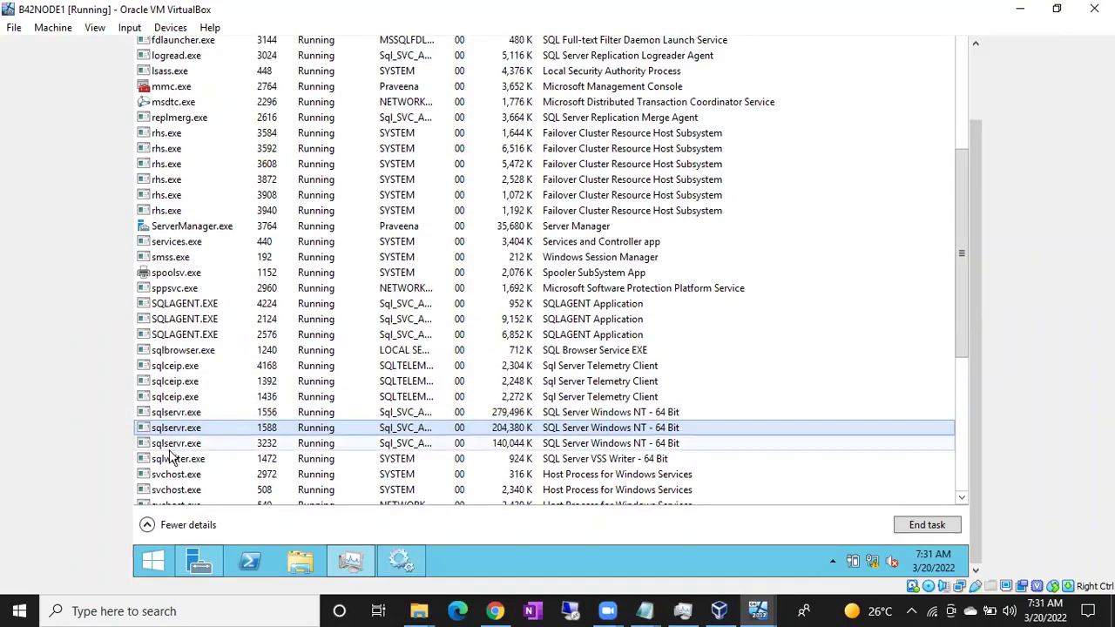
left_click(170, 447)
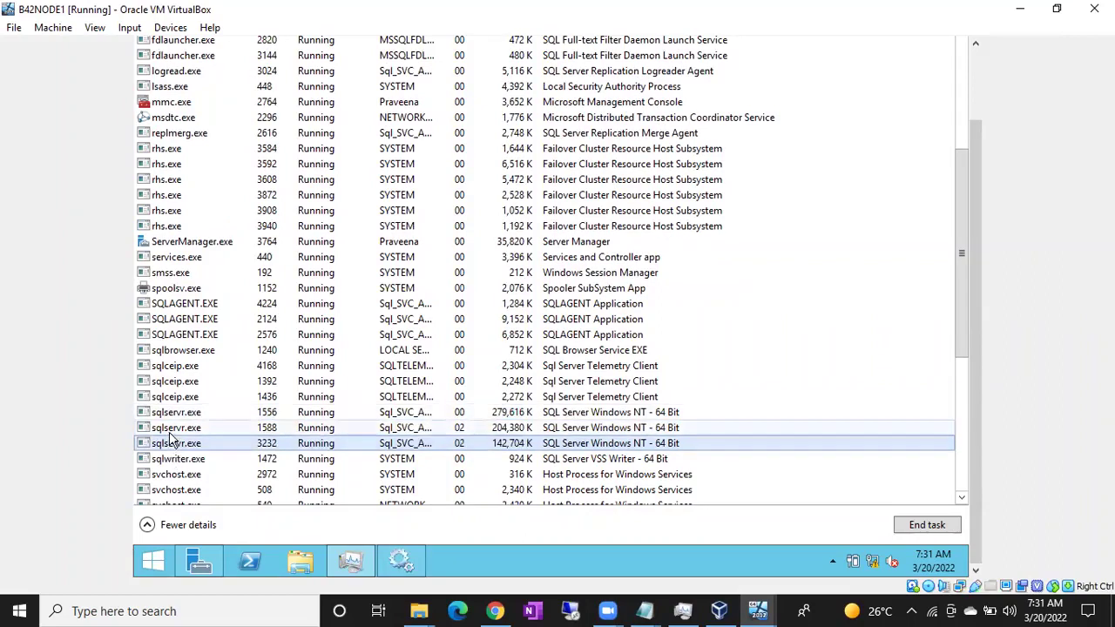
left_click(172, 430)
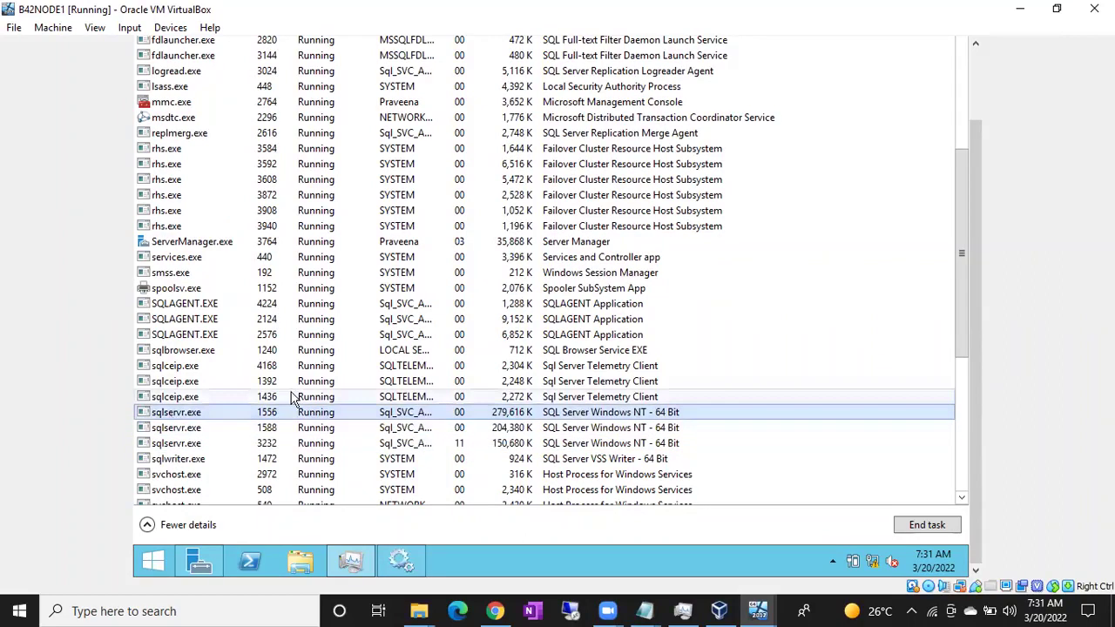
scroll(294, 398, "up", 6)
mouse_move(973, 137)
left_mouse_down()
mouse_move(964, 33)
mouse_move(375, 42)
left_mouse_up()
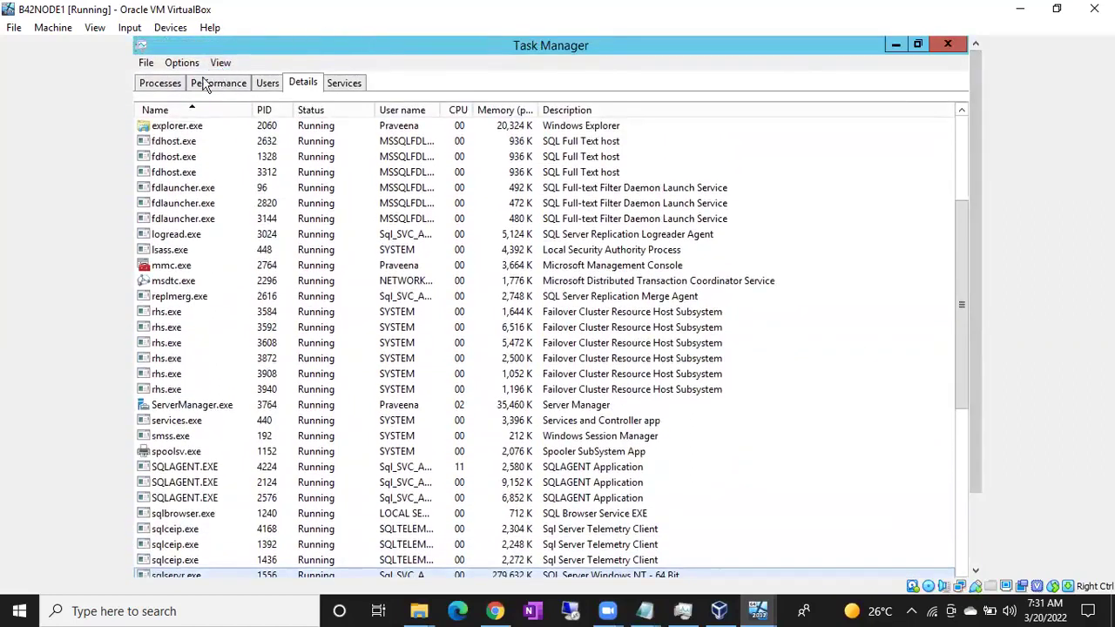
Return to the process list, sort it by CPU usage in descending order, and inspect the SQL Server Windows NT - 64 Bit processes.
left_click(164, 85)
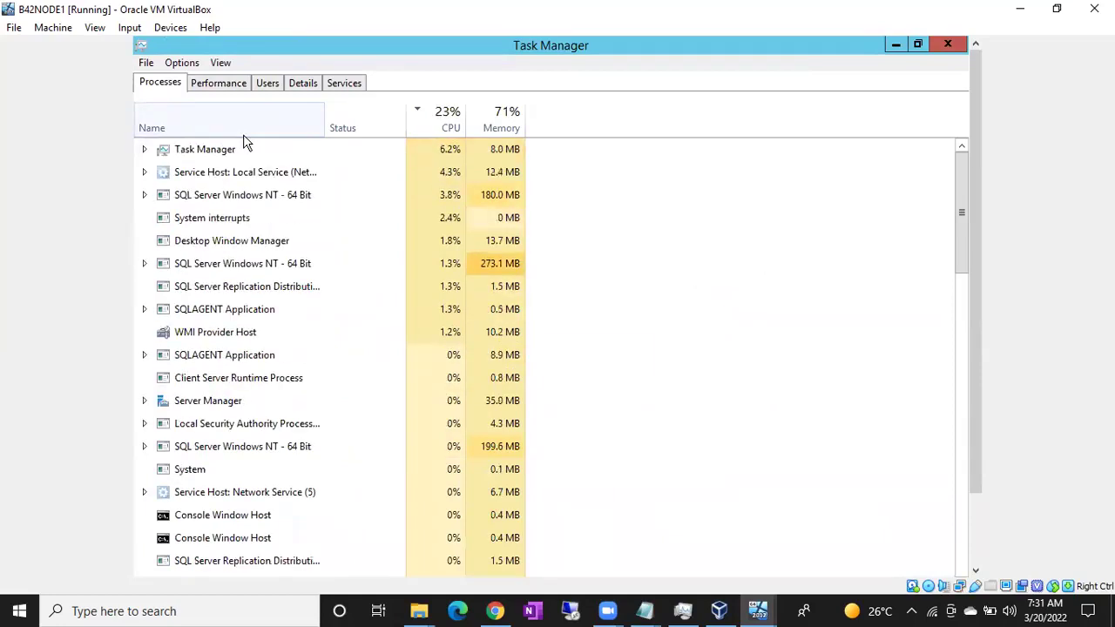
left_click(446, 128)
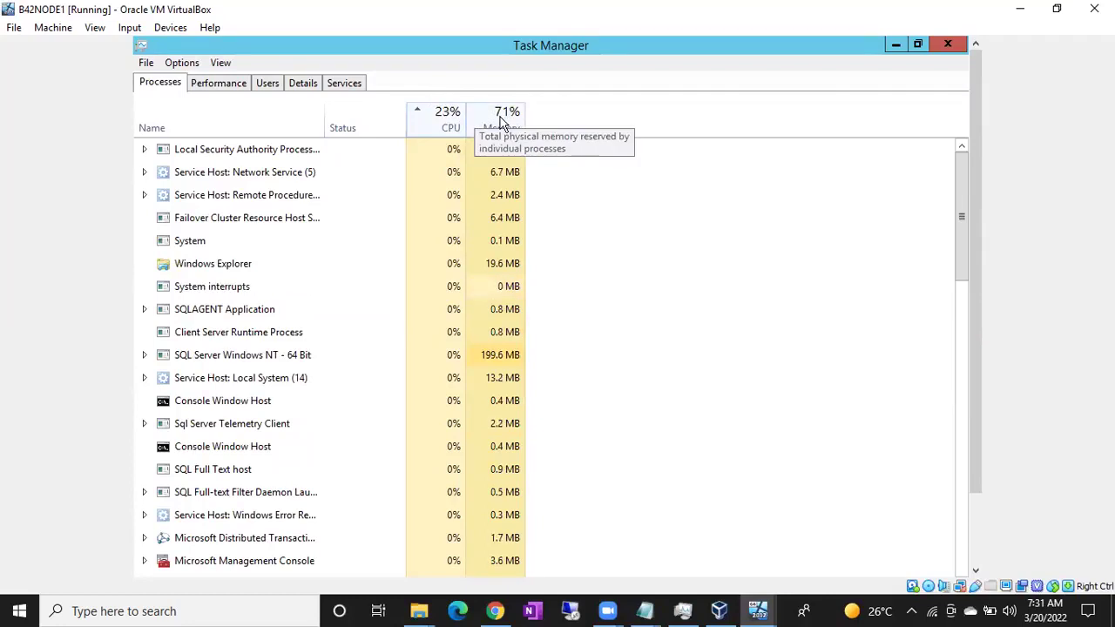
left_click(441, 128)
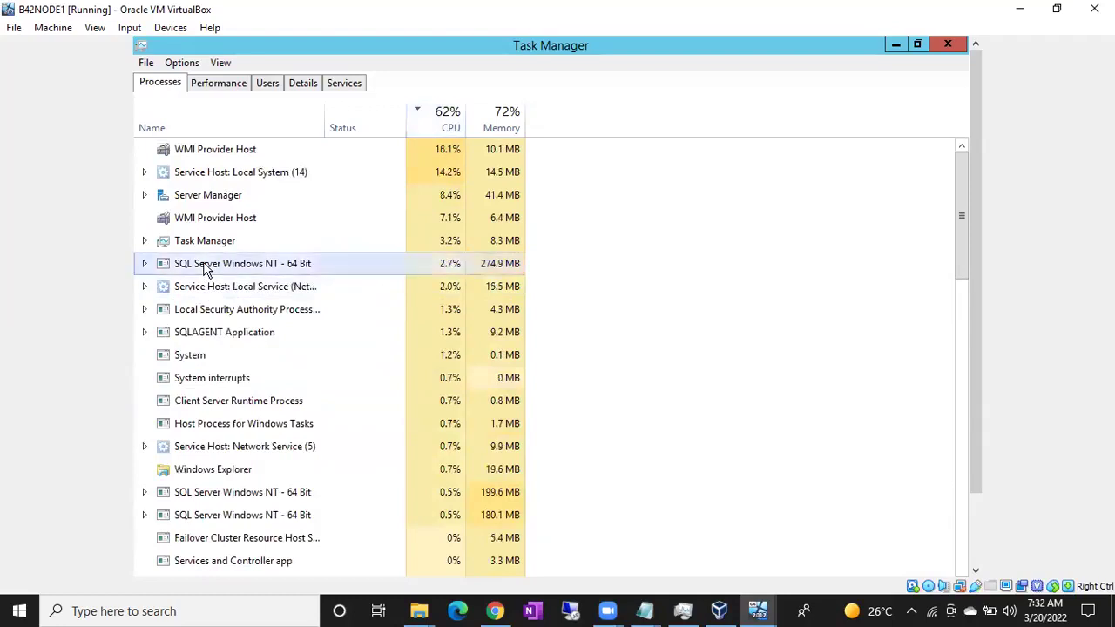
left_click(209, 261)
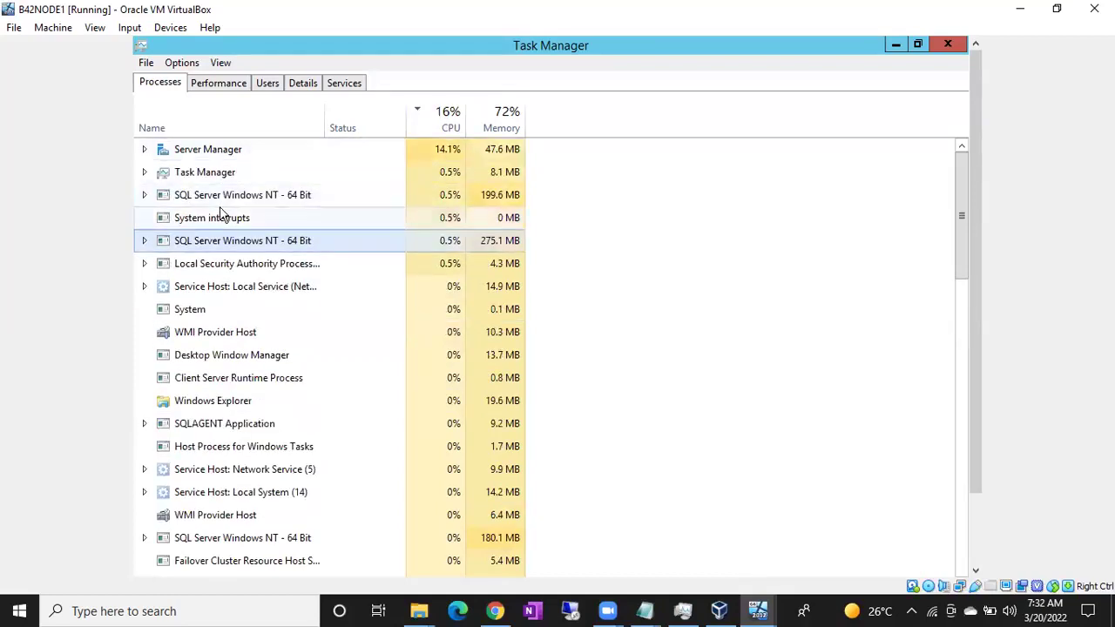
left_click(226, 200)
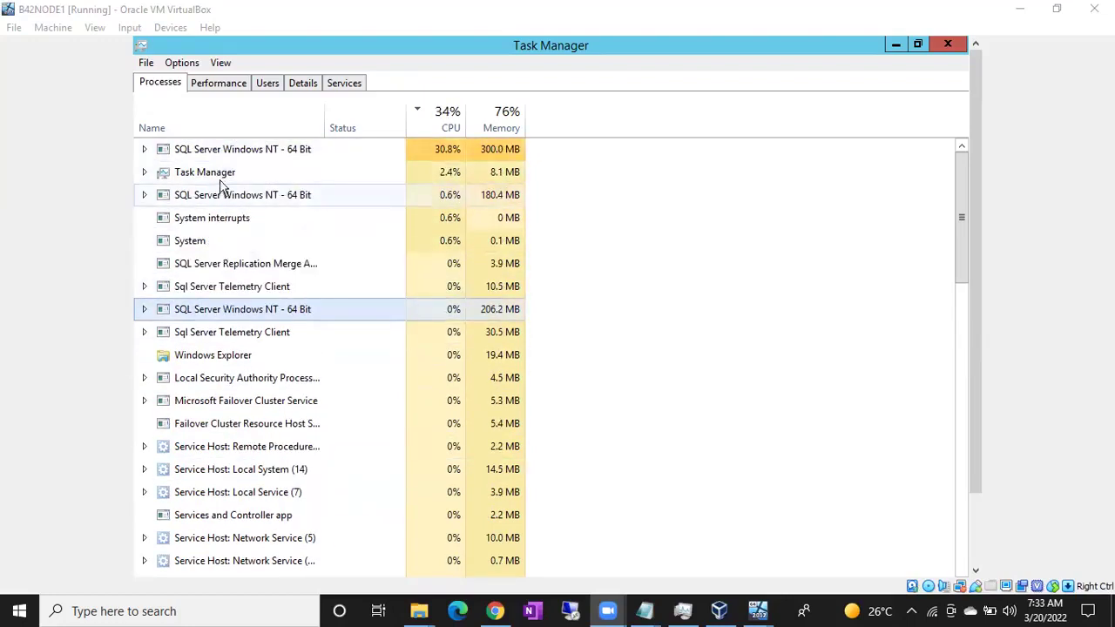
Select the top SQL Server Windows NT - 64 Bit process, examine the CPU performance graph, and return to the process list.
left_click(219, 152)
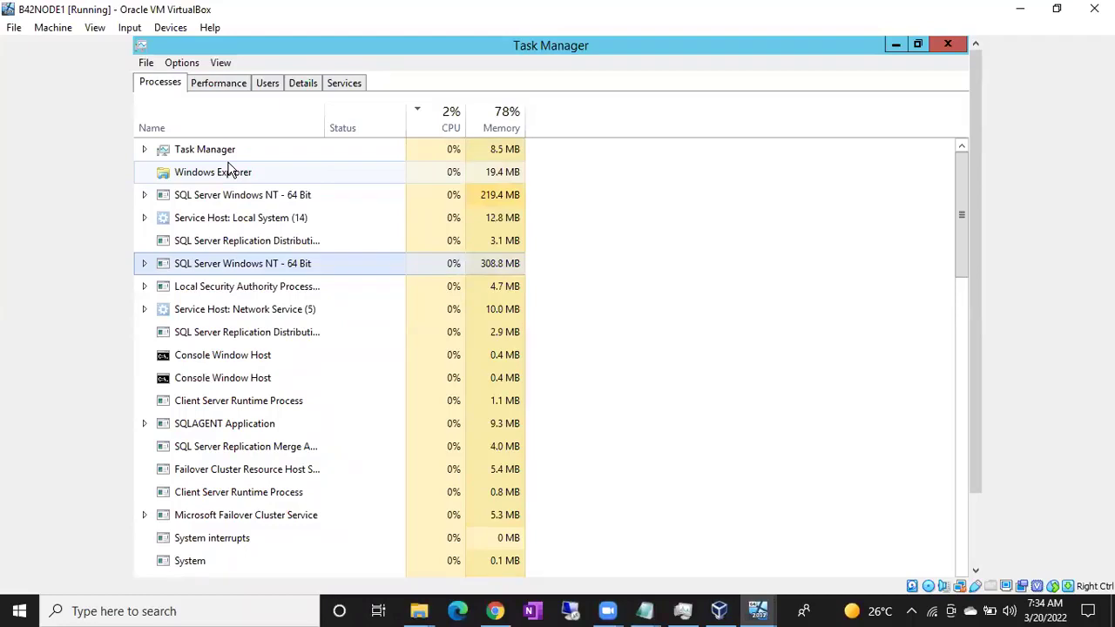
left_click(205, 87)
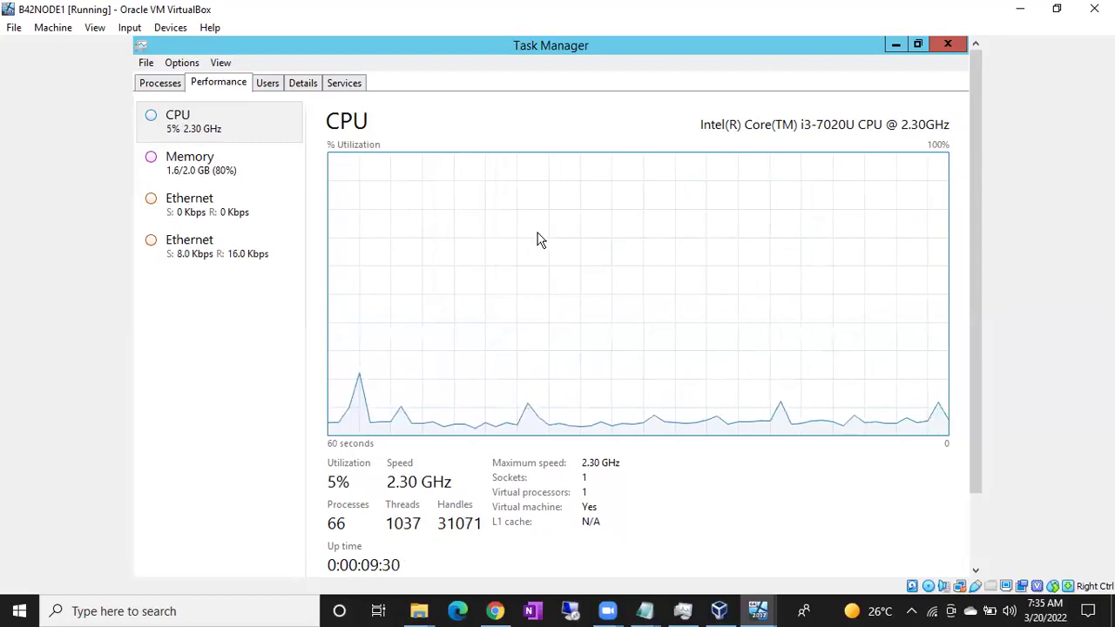
left_click(159, 84)
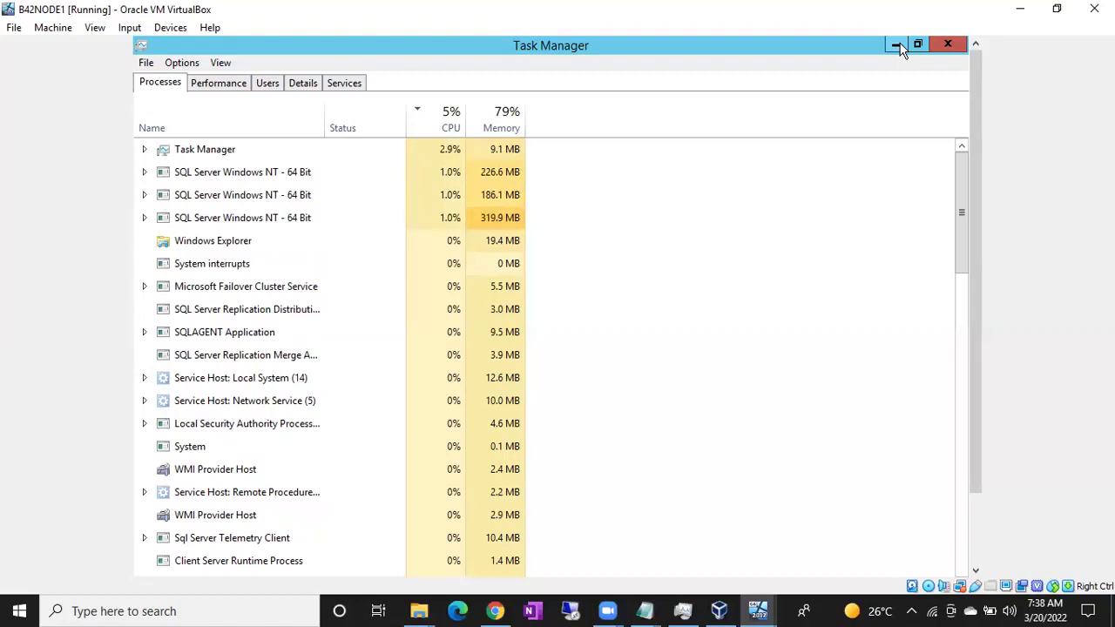
Switch to the B42NODE2 virtual machine, dismiss its mouse pointer integration notice, and minimize it to return to B42NODE1.
left_click(760, 610)
left_click(912, 554)
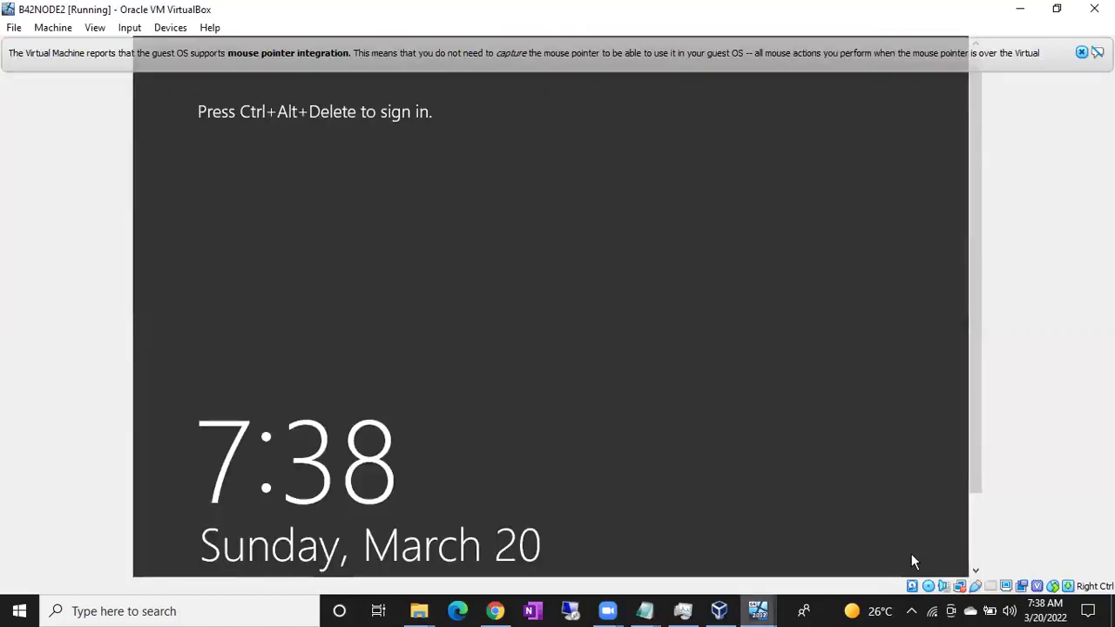
left_click(1082, 52)
left_click(1021, 11)
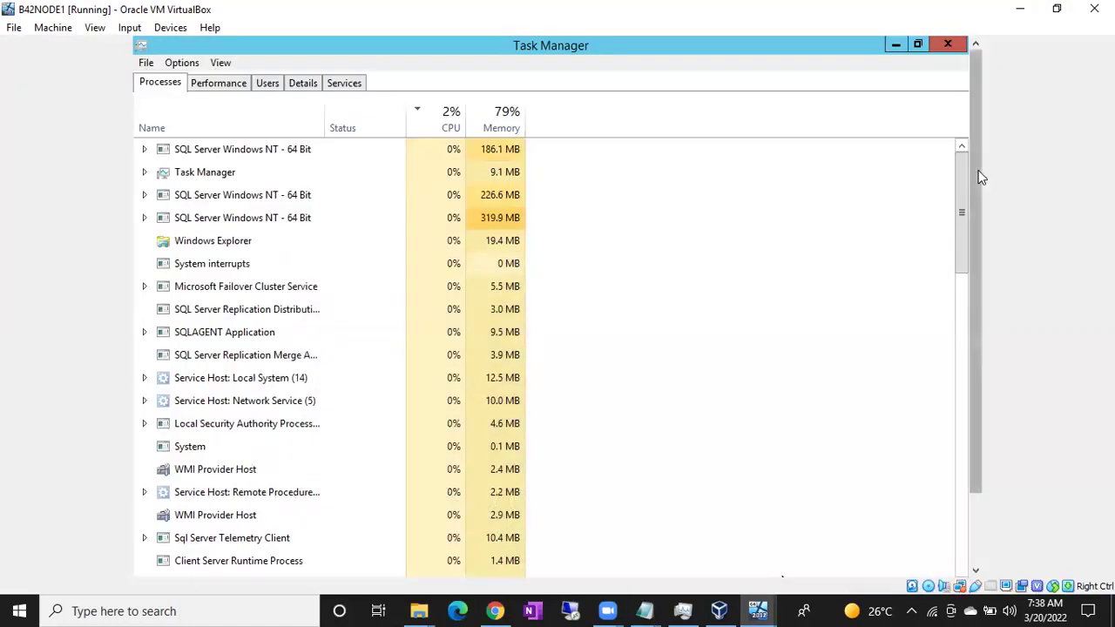
left_click(760, 609)
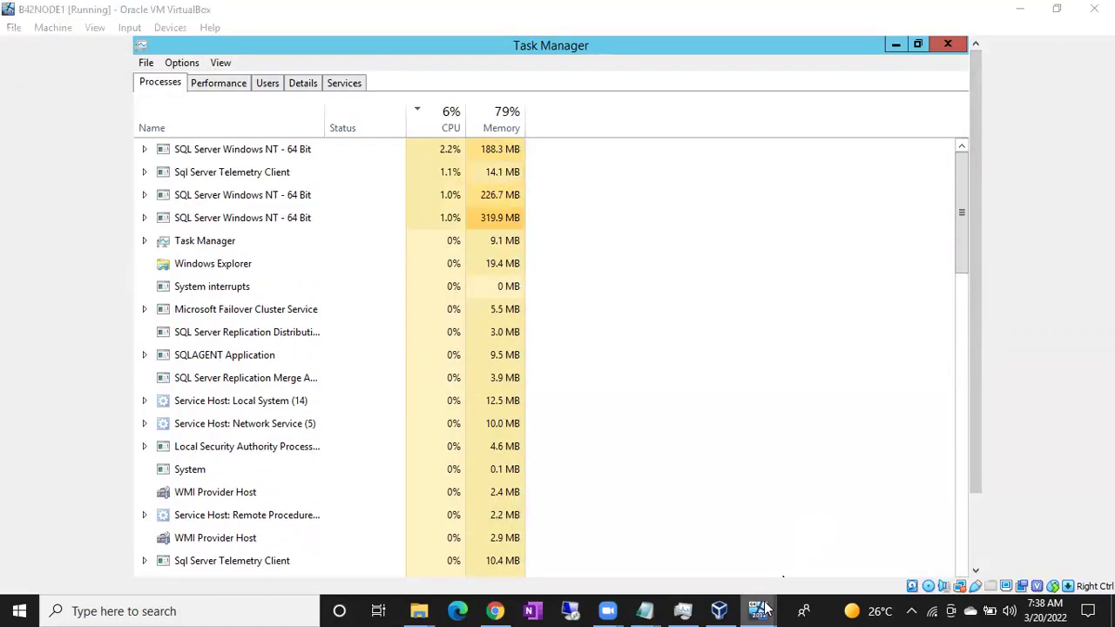
left_click(771, 537)
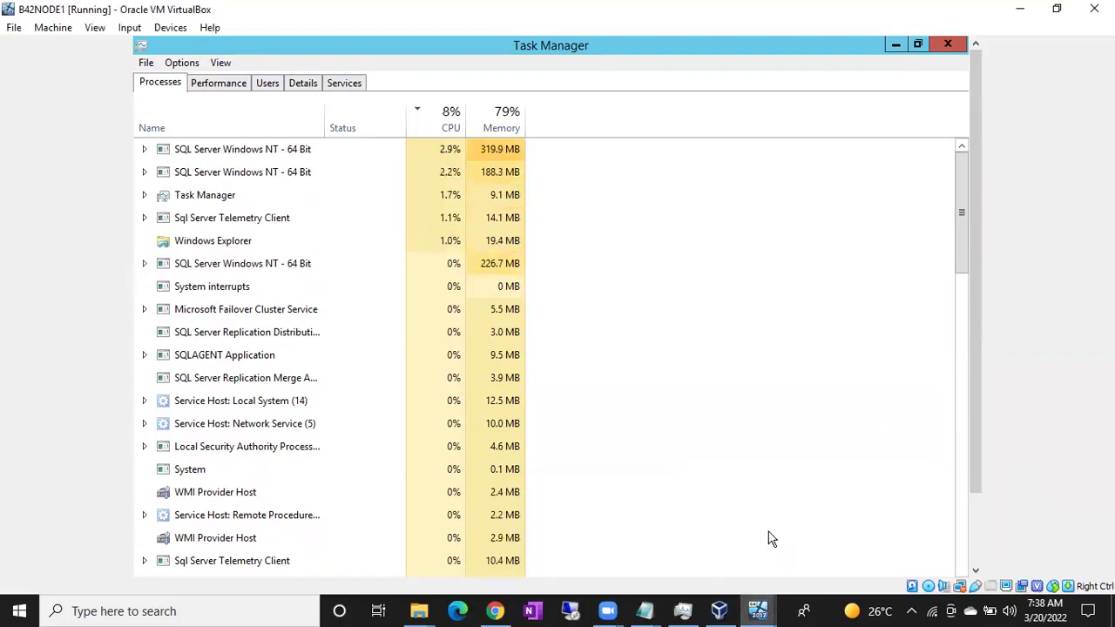